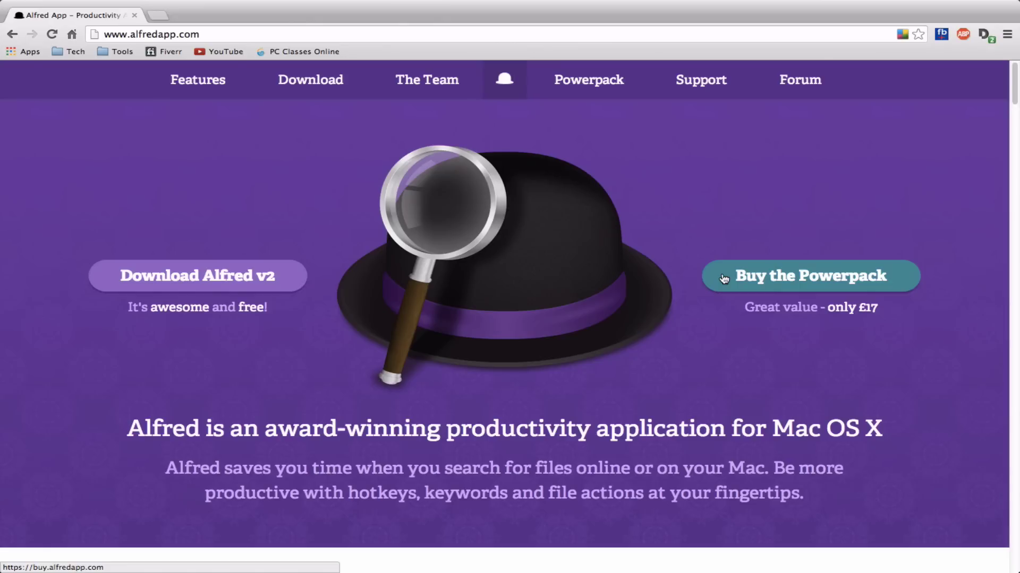
- Switch Spaces from the Chrome window showing alfredapp.com back to the desktop
{"action": "key", "text": "ctrl+Left"}
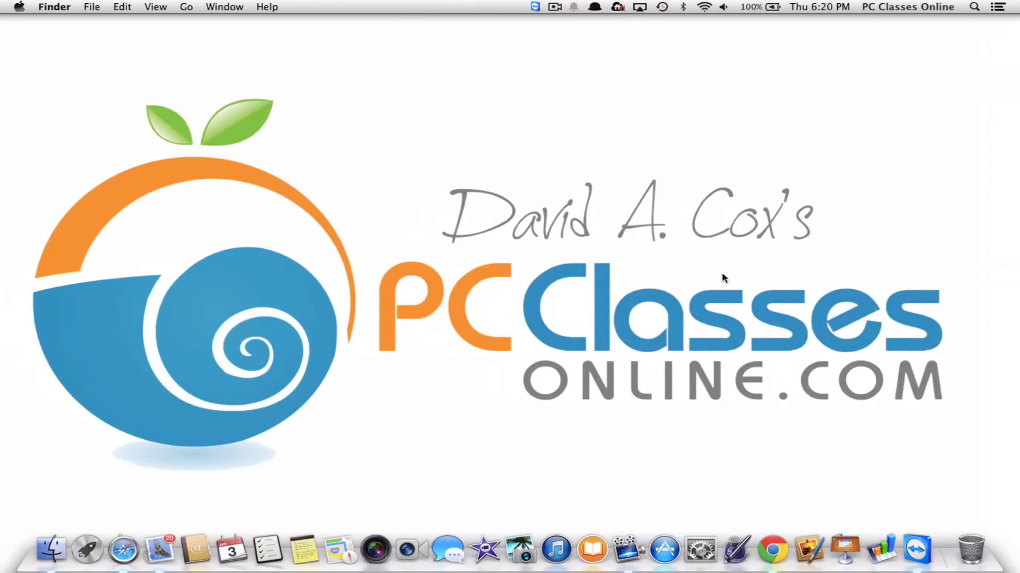
- Open Alfred Preferences on the General tab and try the launch hotkey to show the search bar
{"action": "key", "text": "F4"}
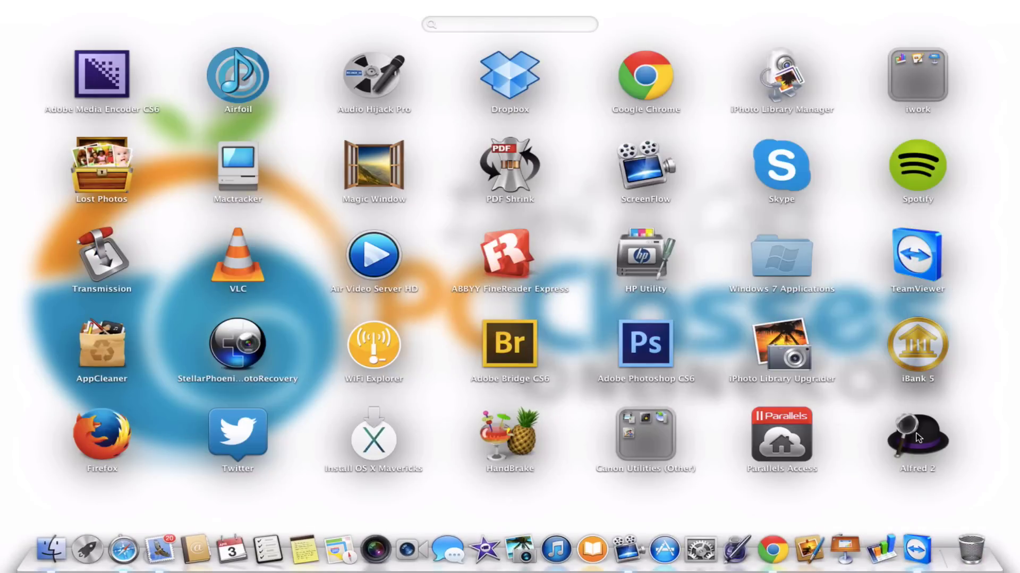
{"action": "key", "text": "alt+space"}
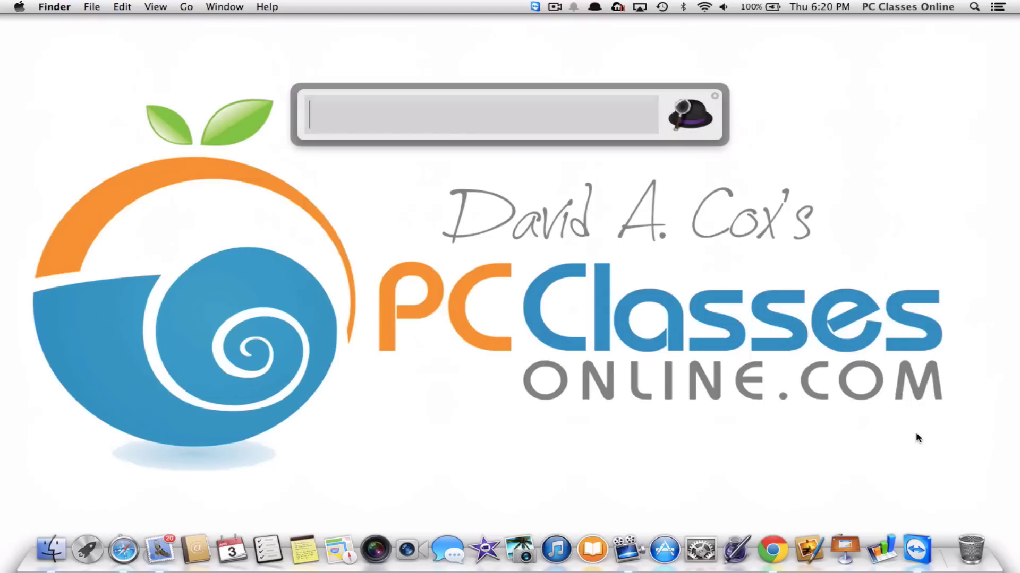
{"action": "left_click", "coordinate": [716, 98]}
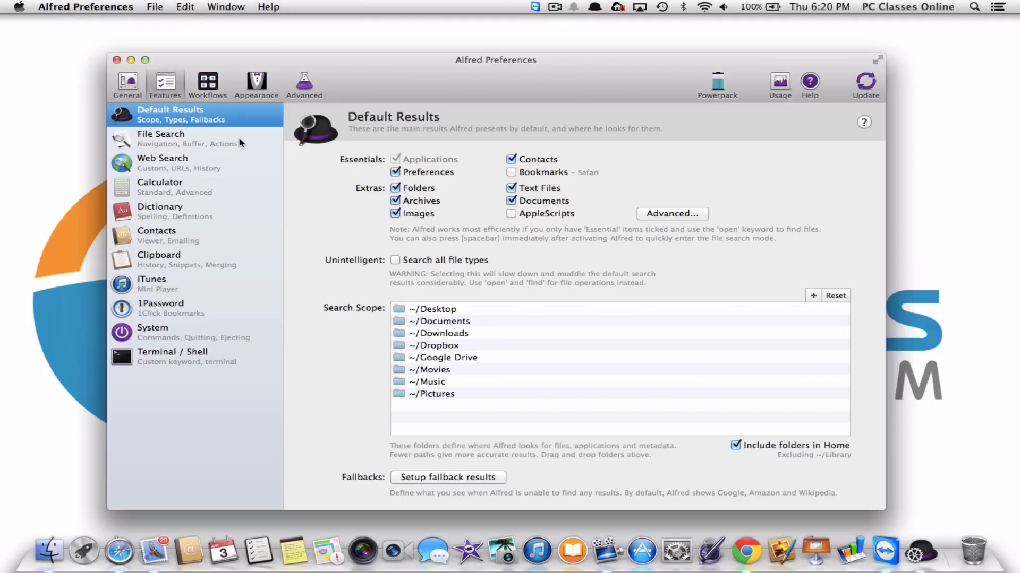
{"action": "left_click", "coordinate": [139, 91]}
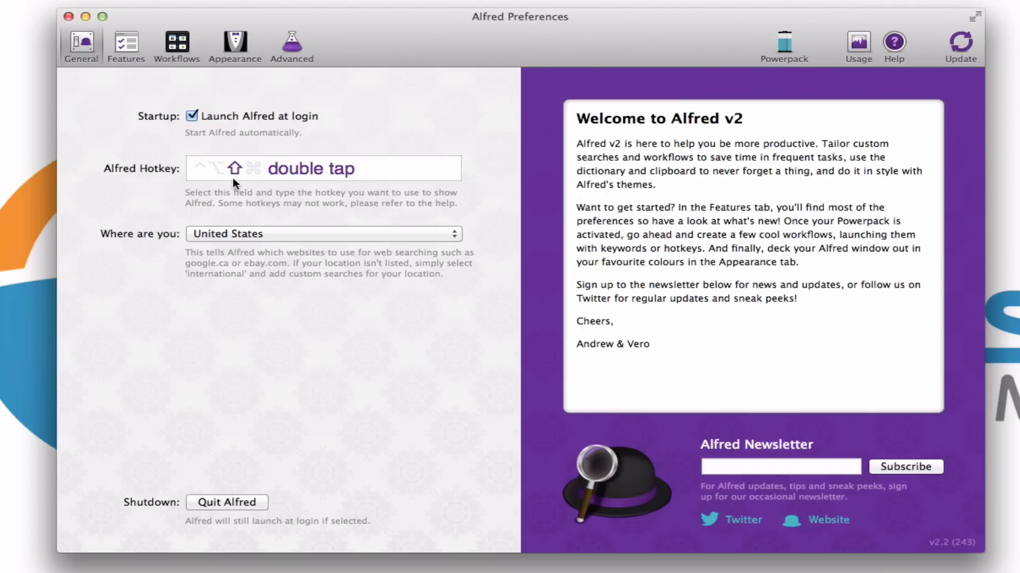
{"action": "key", "text": "shift"}
{"action": "key", "text": "shift"}
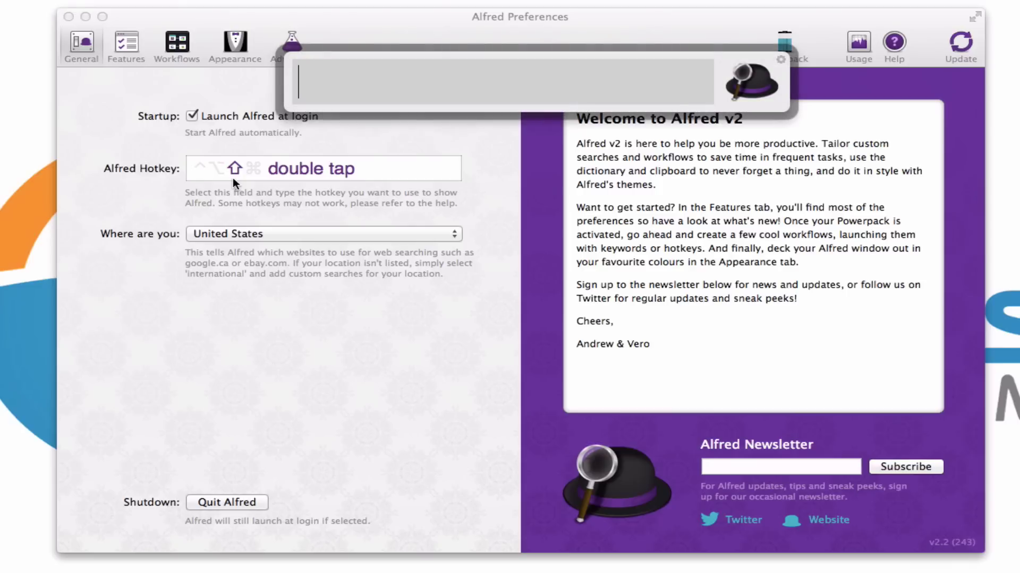
{"action": "left_click", "coordinate": [211, 303]}
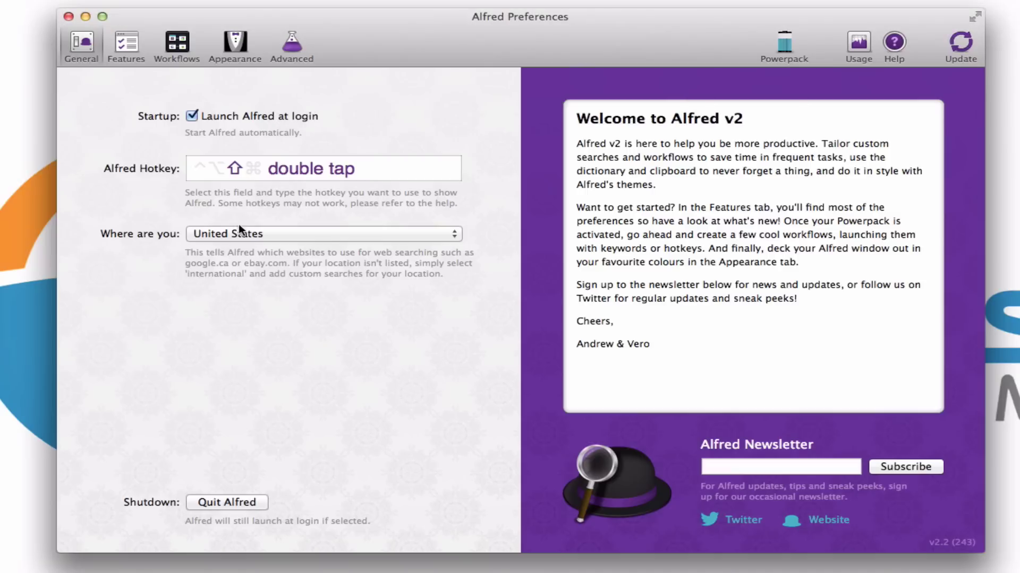
{"action": "left_click", "coordinate": [251, 171]}
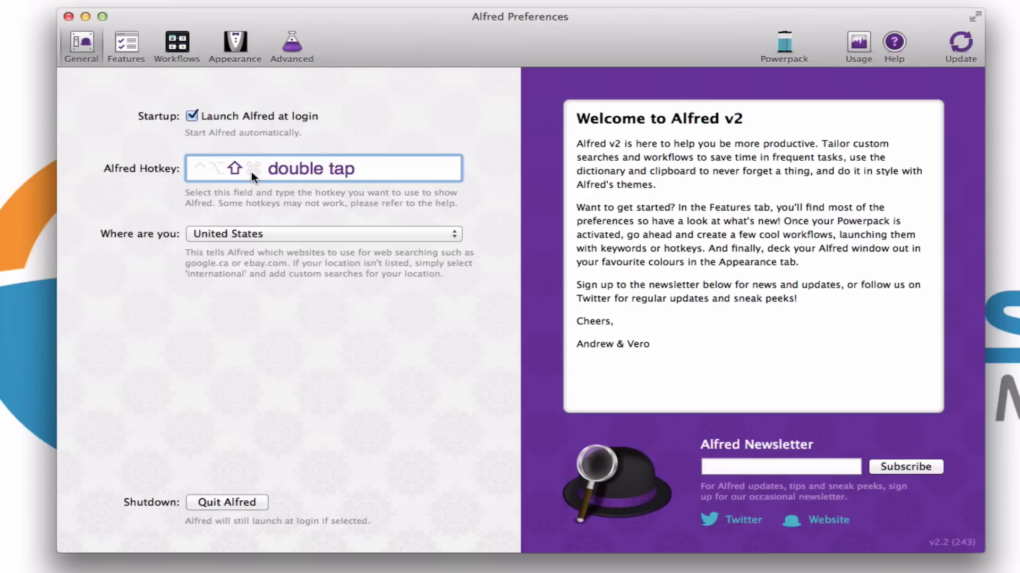
{"action": "key", "text": "ctrl+z"}
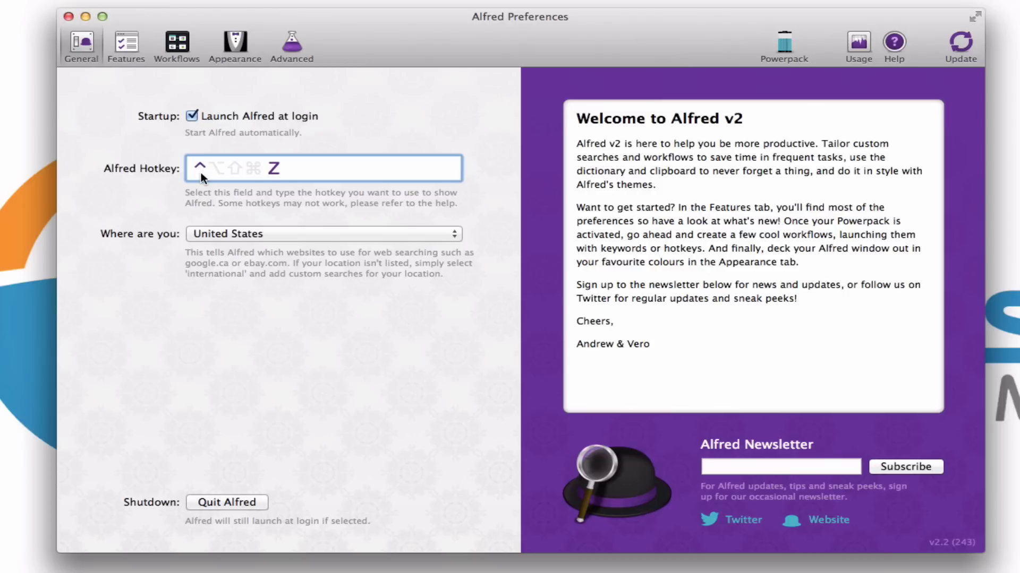
{"action": "key", "text": "shift"}
{"action": "key", "text": "shift"}
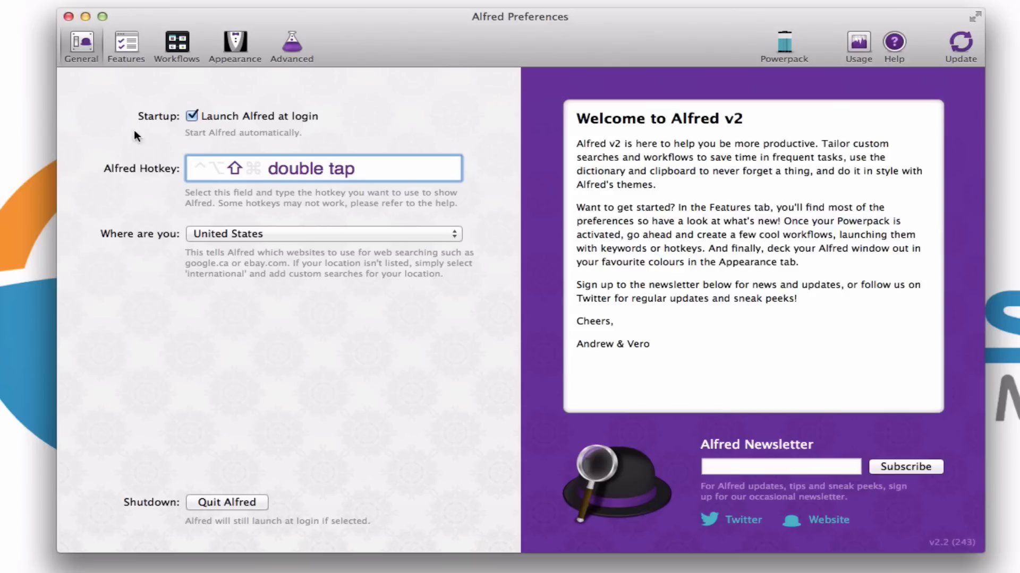
- Open the Features section of Alfred Preferences, showing the Default Results settings
{"action": "left_click", "coordinate": [125, 45]}
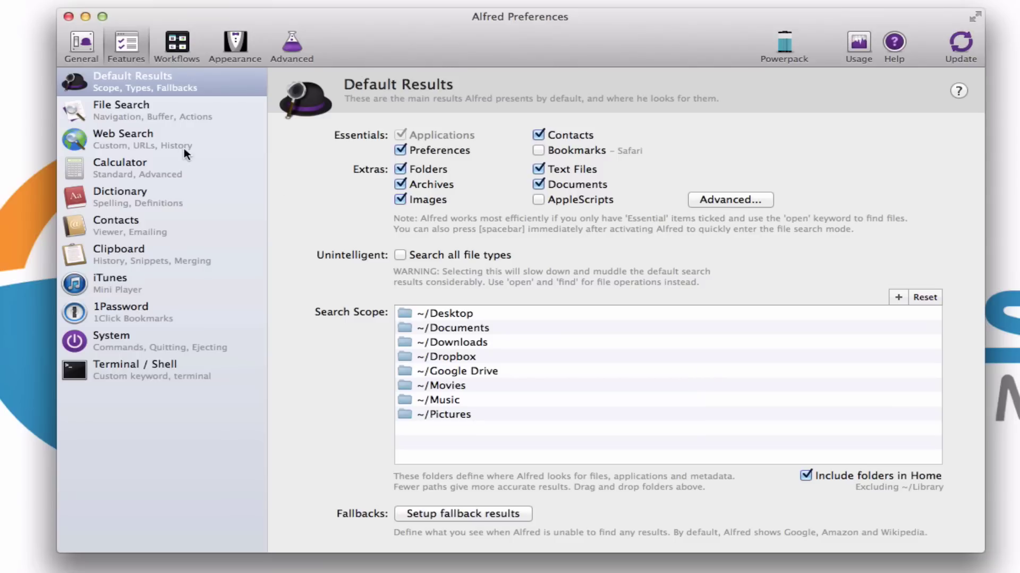
- View File Search settings, try the 'open' keyword in the Alfred bar, then show Web Search keywords
{"action": "left_click", "coordinate": [110, 106]}
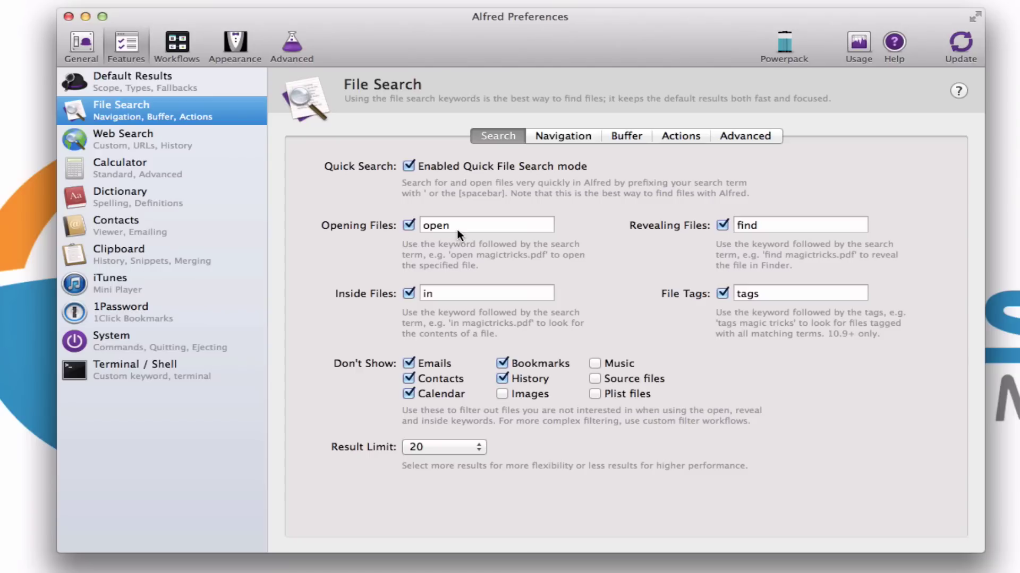
{"action": "key", "text": "alt+space"}
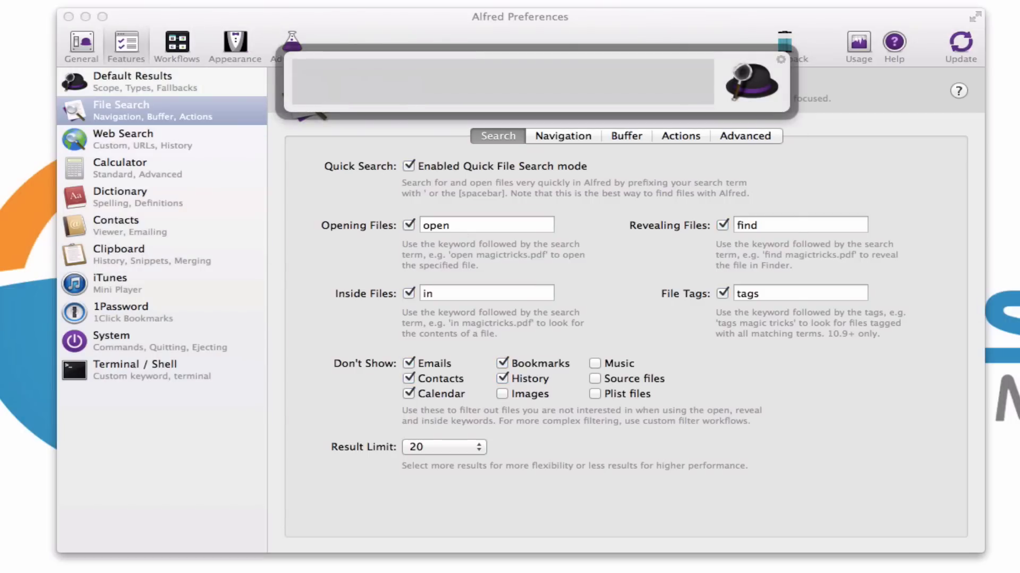
{"action": "type", "text": "op"}
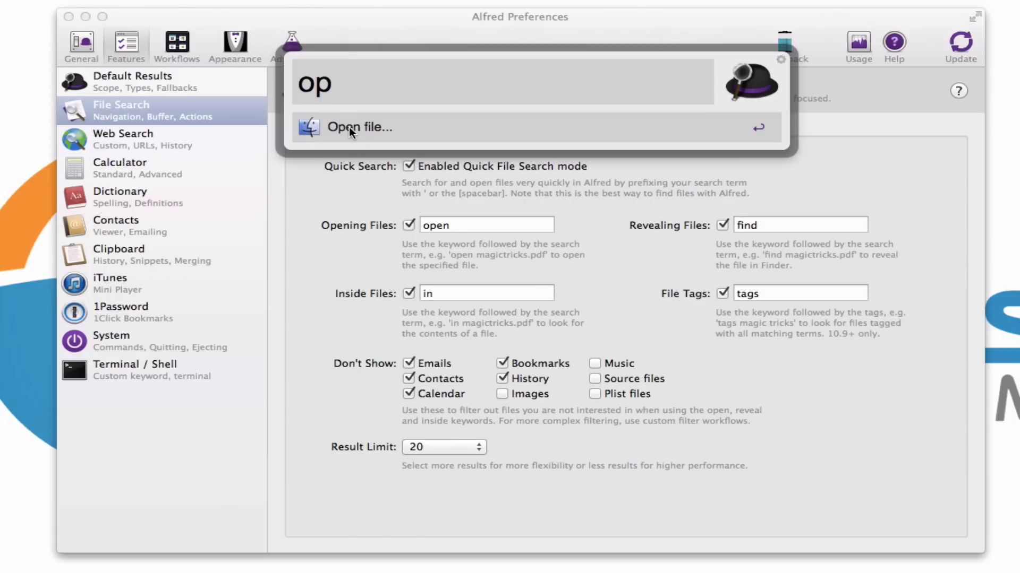
{"action": "type", "text": "en"}
{"action": "key", "text": "Escape"}
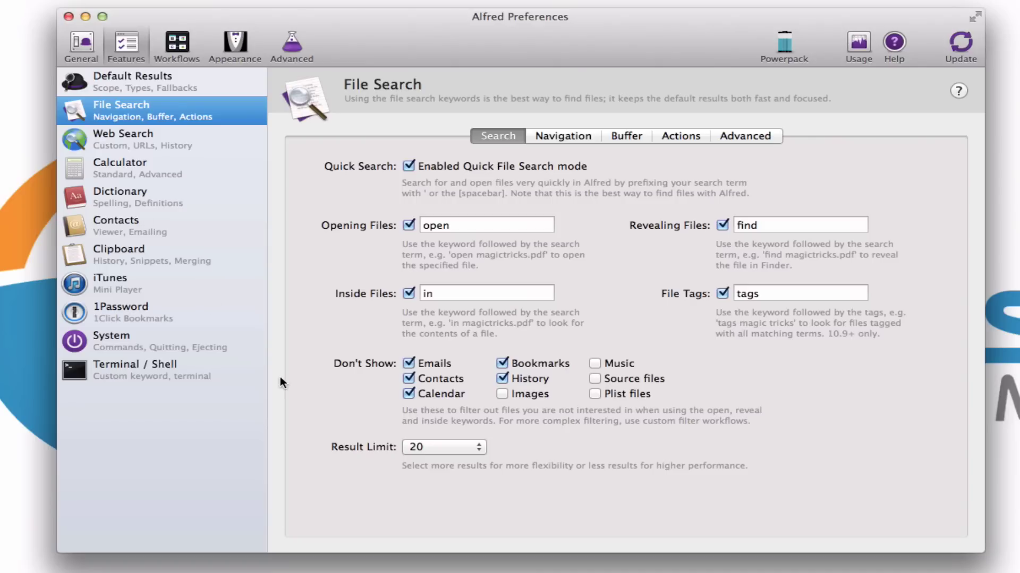
{"action": "left_click", "coordinate": [135, 140]}
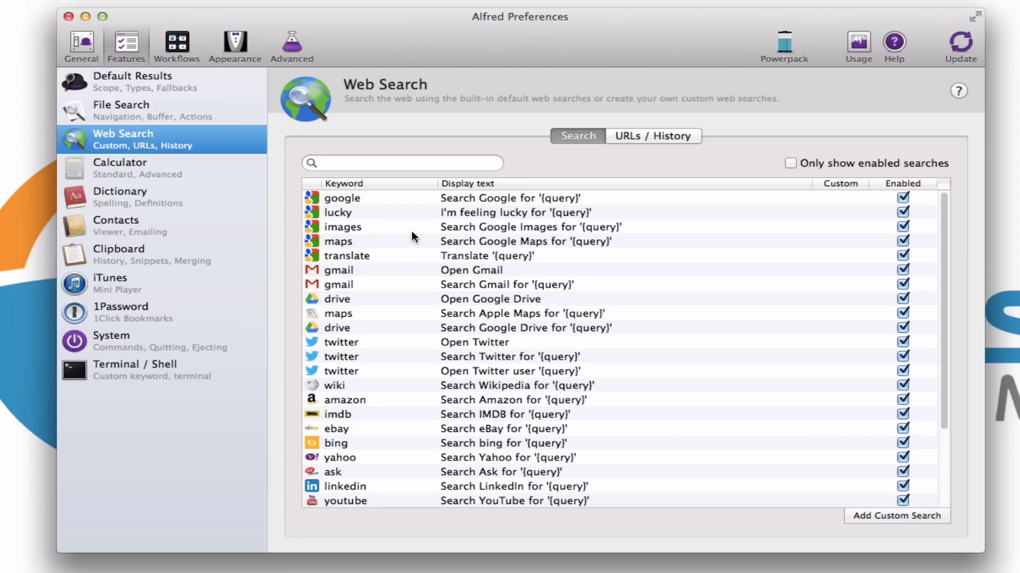
- Use the 'images' keyword to run a Google Images search for 'puppies'
{"action": "left_click", "coordinate": [365, 226]}
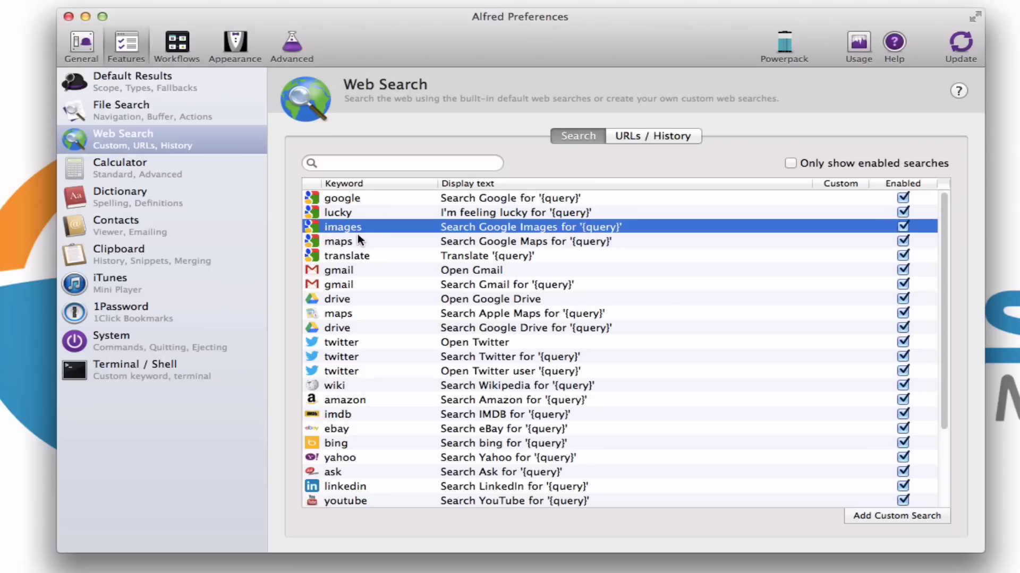
{"action": "key", "text": "alt+space"}
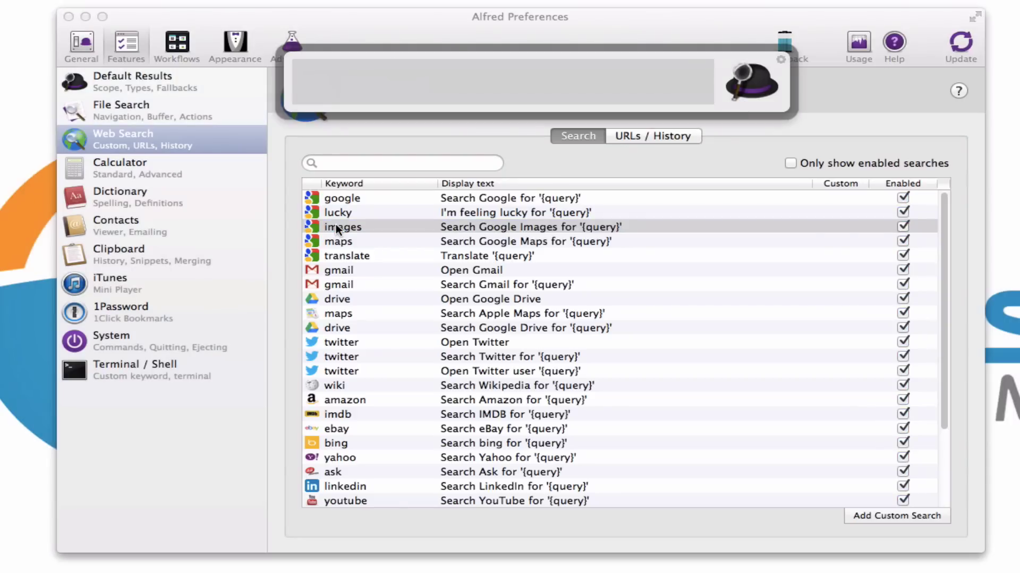
{"action": "type", "text": "im"}
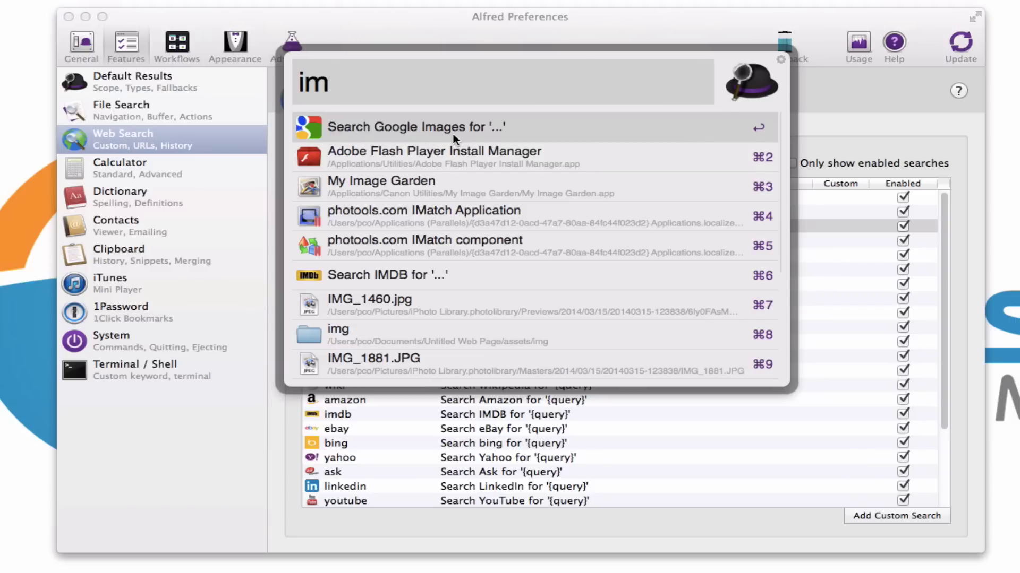
{"action": "type", "text": "ages"}
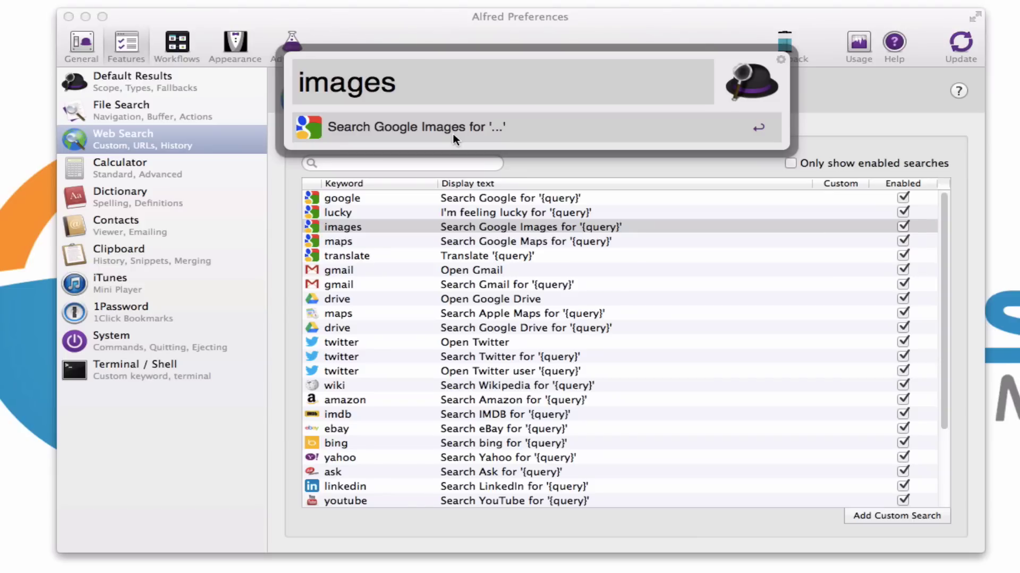
{"action": "type", "text": " puppies"}
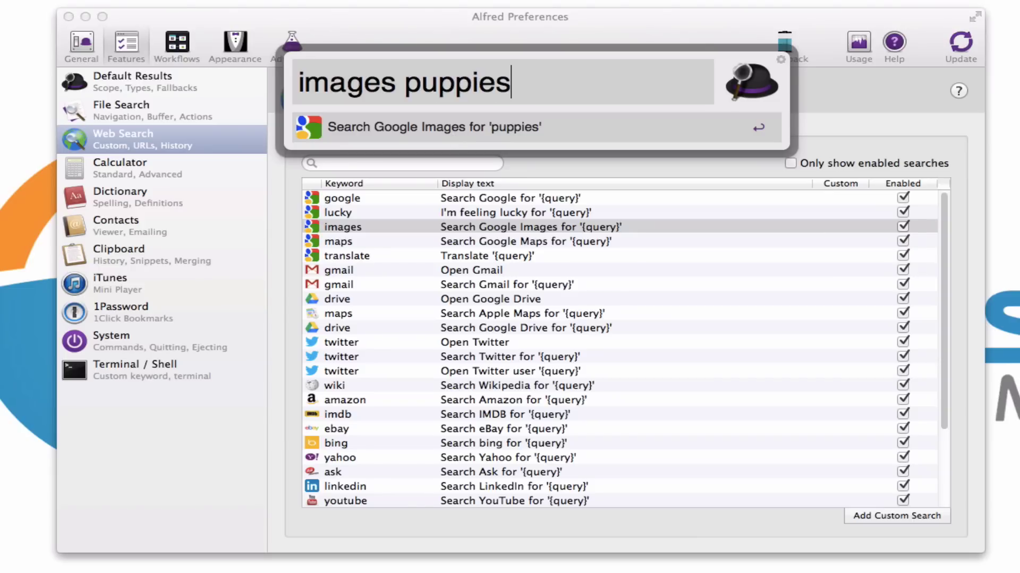
{"action": "key", "text": "Return"}
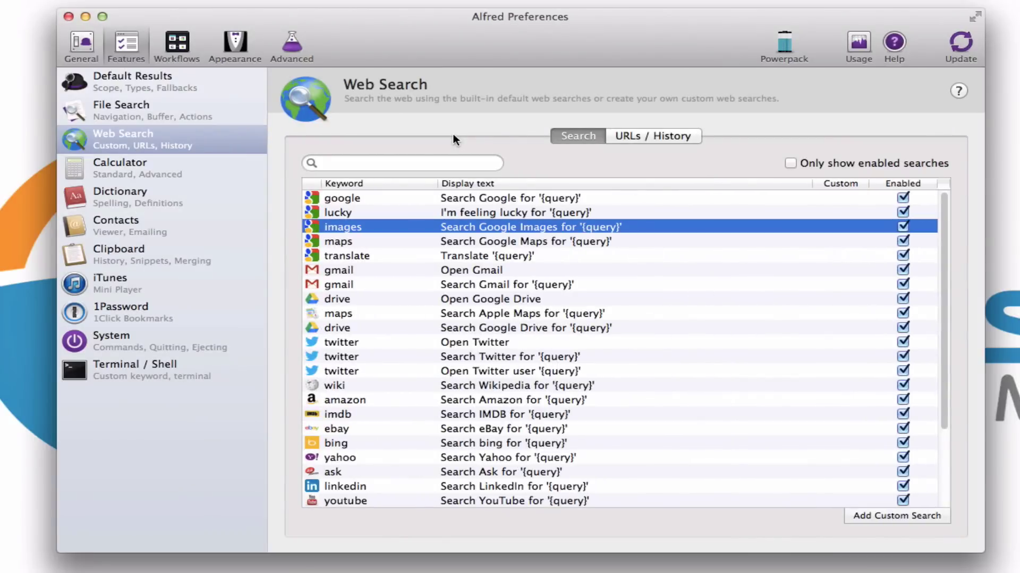
- Go through the gmail, amazon, bing, yahoo and youtube entries in the Web Search list
{"action": "left_click", "coordinate": [311, 272]}
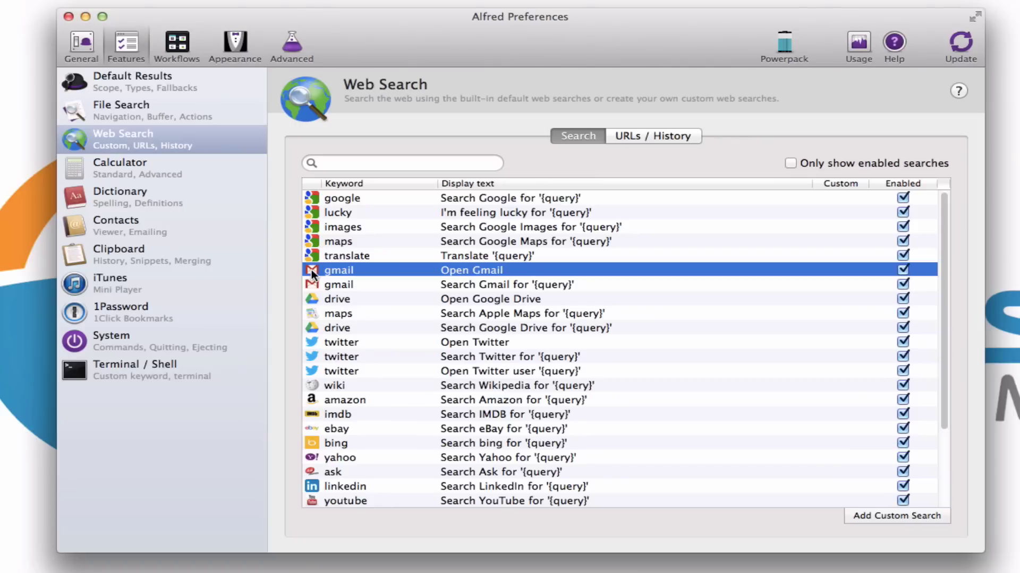
{"action": "scroll", "coordinate": [311, 270], "scroll_direction": "down", "scroll_amount": 5}
{"action": "left_click", "coordinate": [334, 298]}
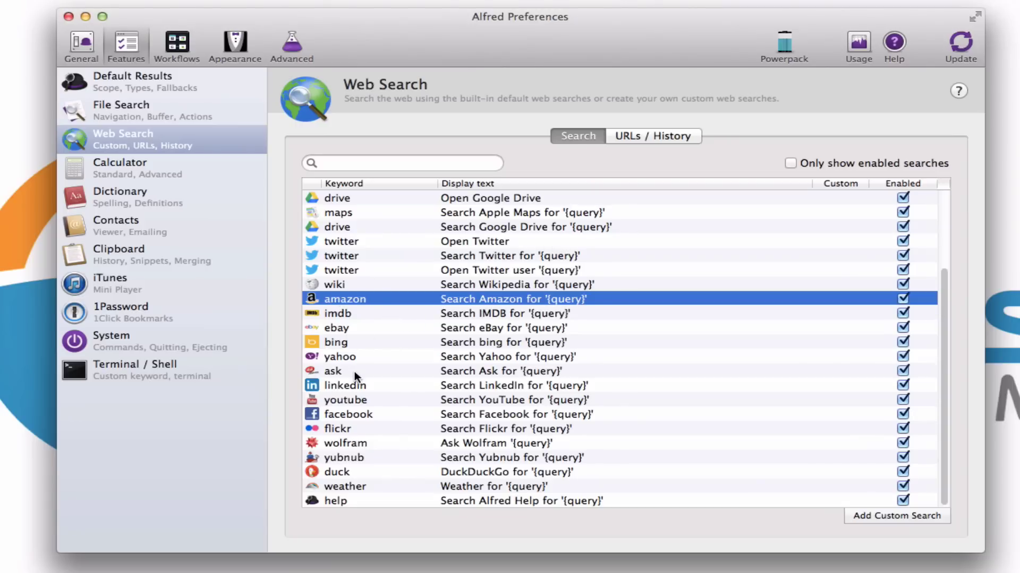
{"action": "left_click", "coordinate": [345, 341]}
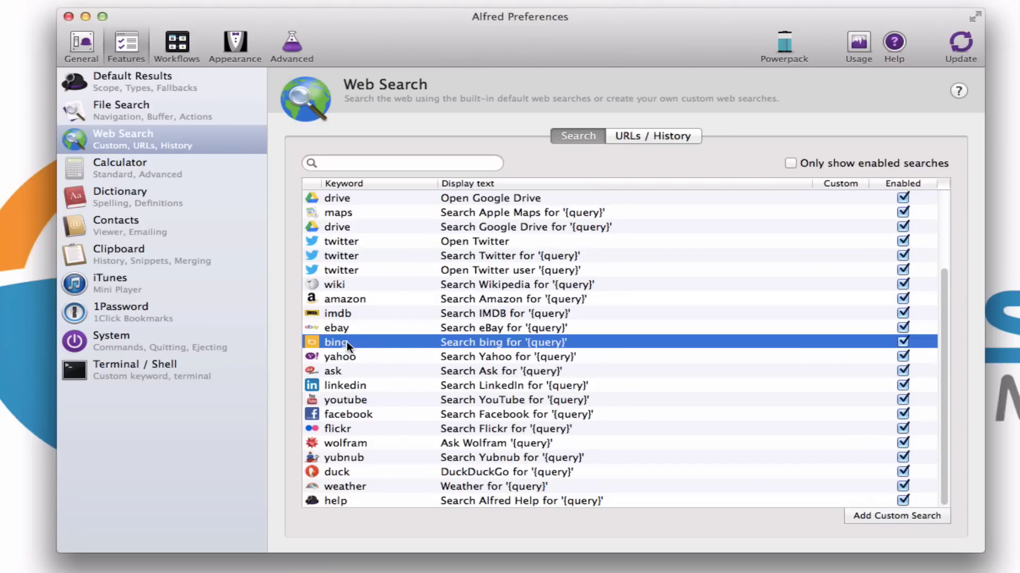
{"action": "left_click", "coordinate": [363, 353]}
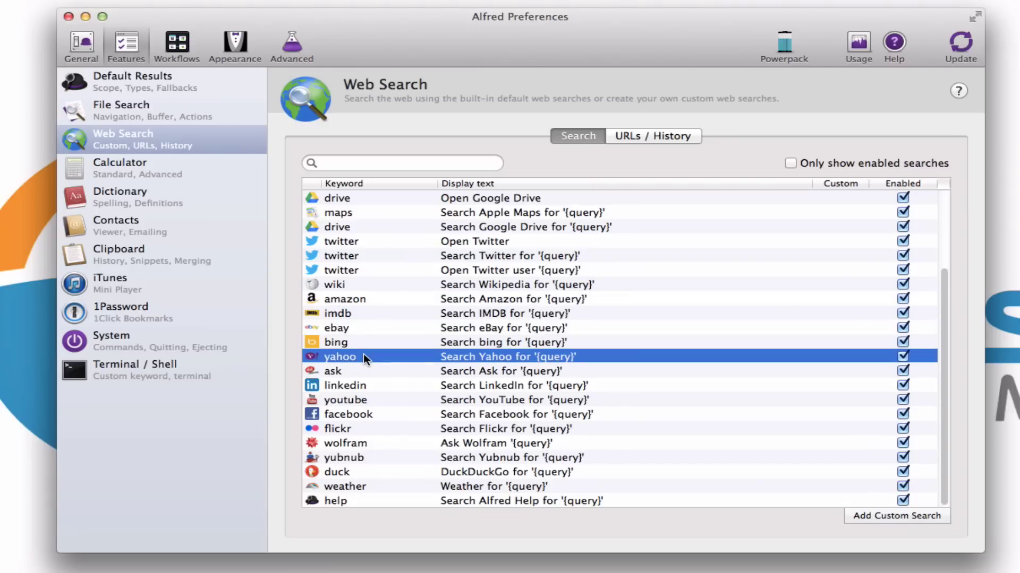
{"action": "left_click", "coordinate": [340, 404]}
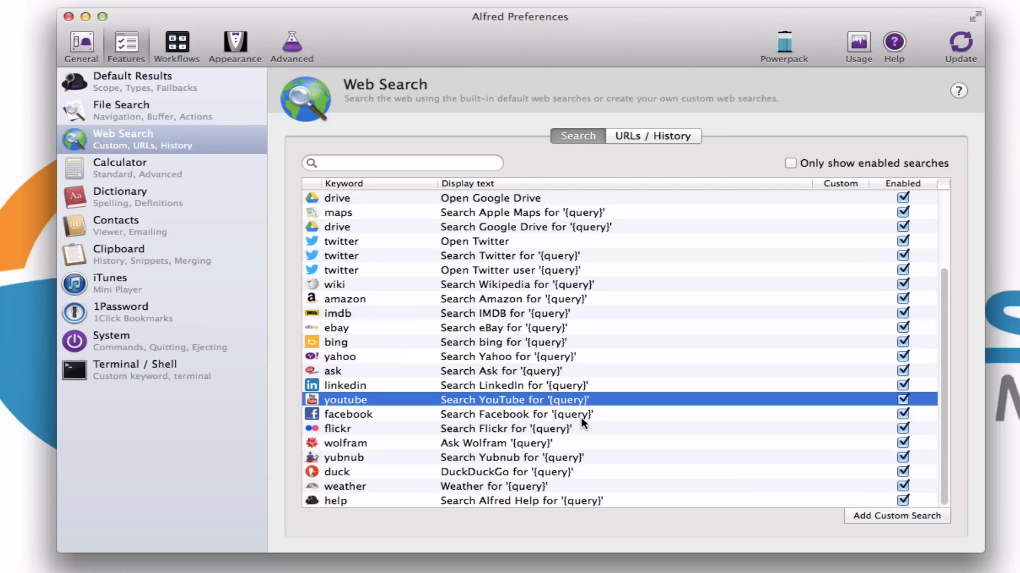
{"action": "key", "text": "alt+space"}
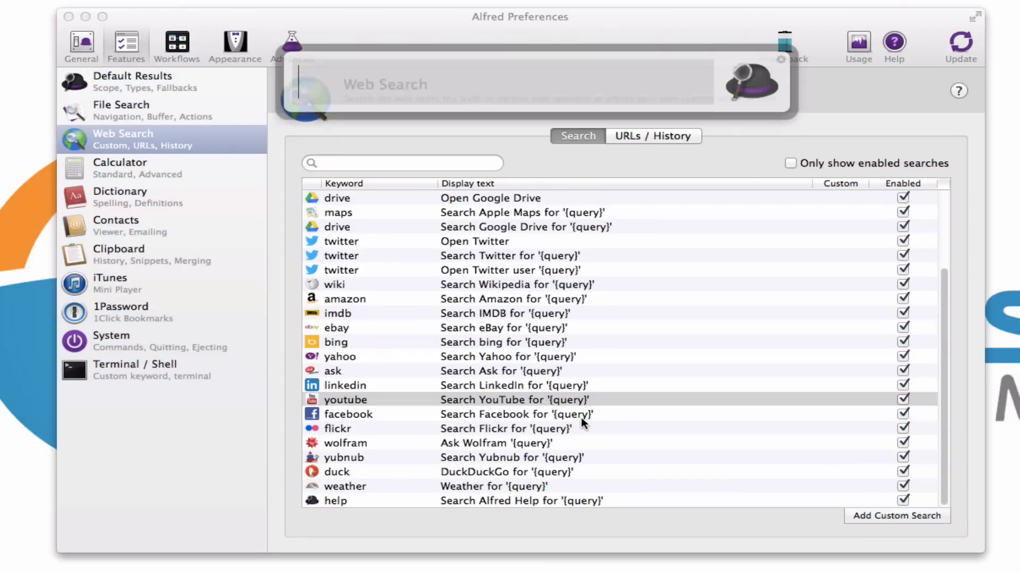
{"action": "type", "text": "you"}
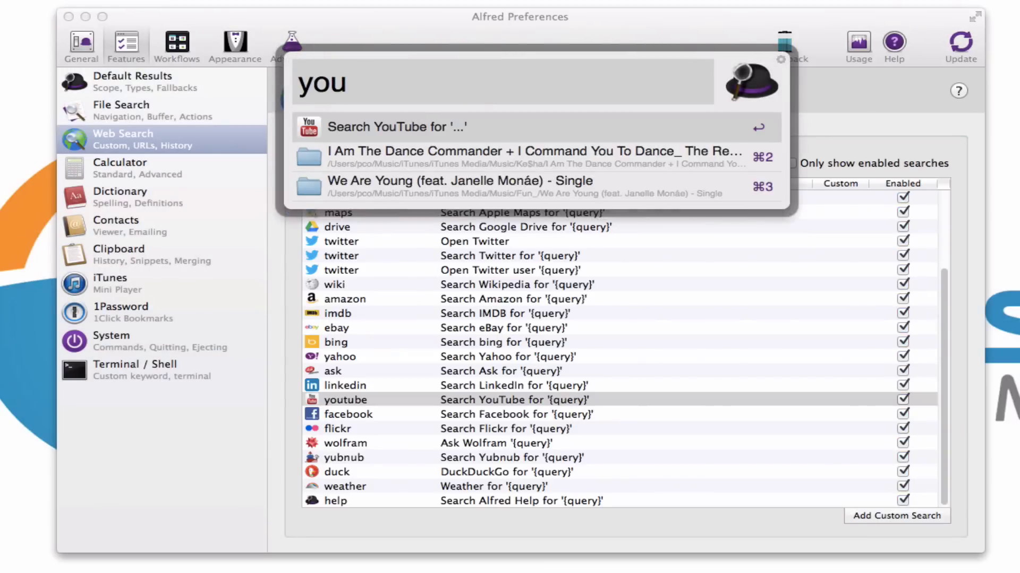
{"action": "key", "text": "BackSpace"}
{"action": "type", "text": "utube"}
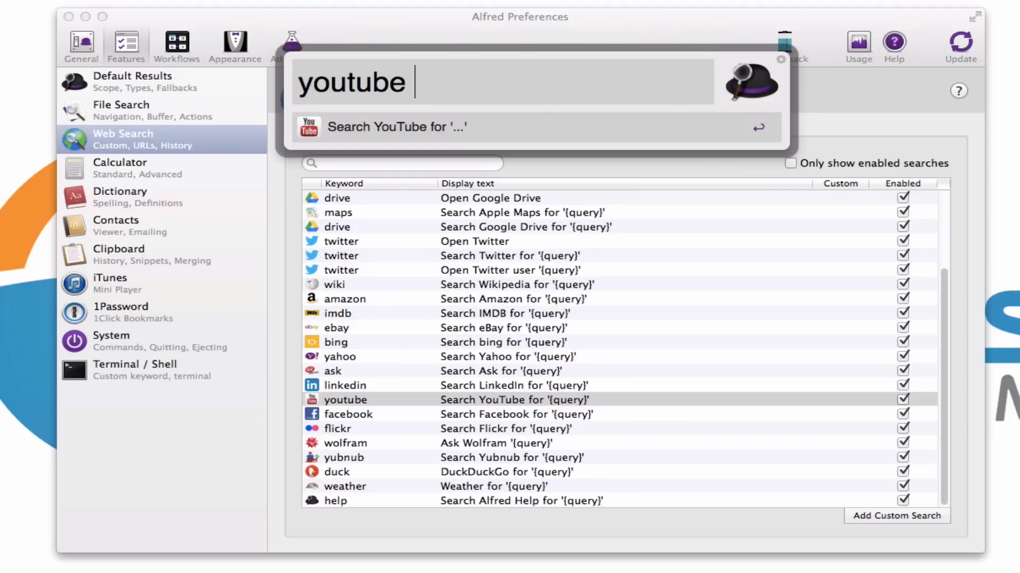
{"action": "type", "text": "pillate"}
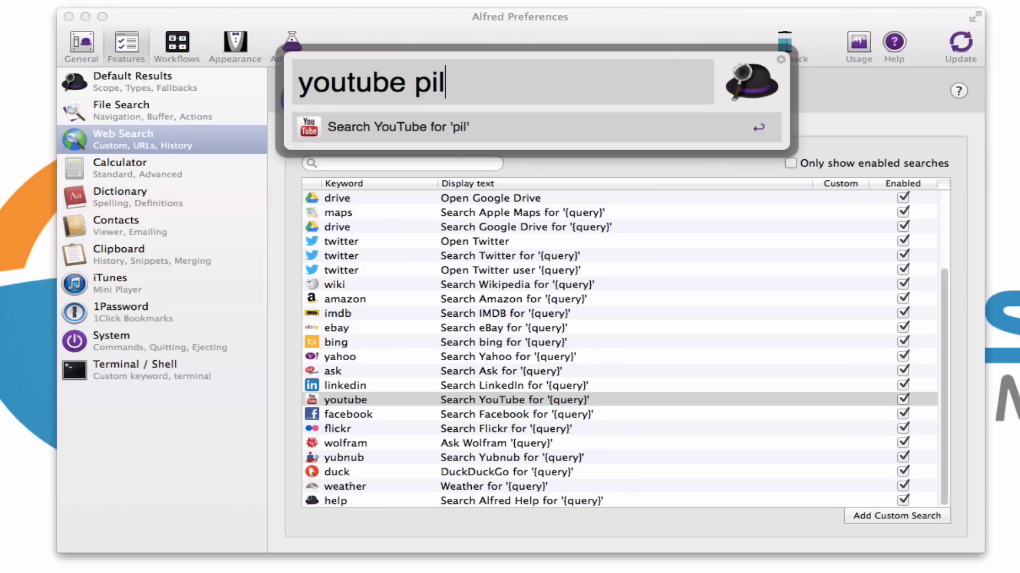
{"action": "type", "text": "s classes"}
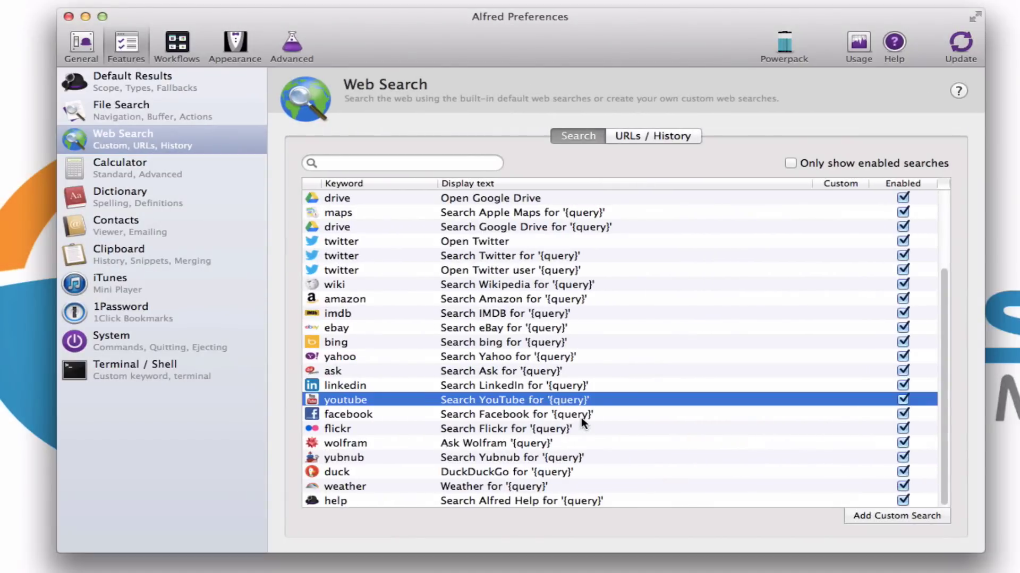
- Highlight the wolfram, facebook and weather entries further down the Web Search list
{"action": "scroll", "coordinate": [574, 422], "scroll_direction": "down", "scroll_amount": 2}
{"action": "left_click", "coordinate": [397, 444]}
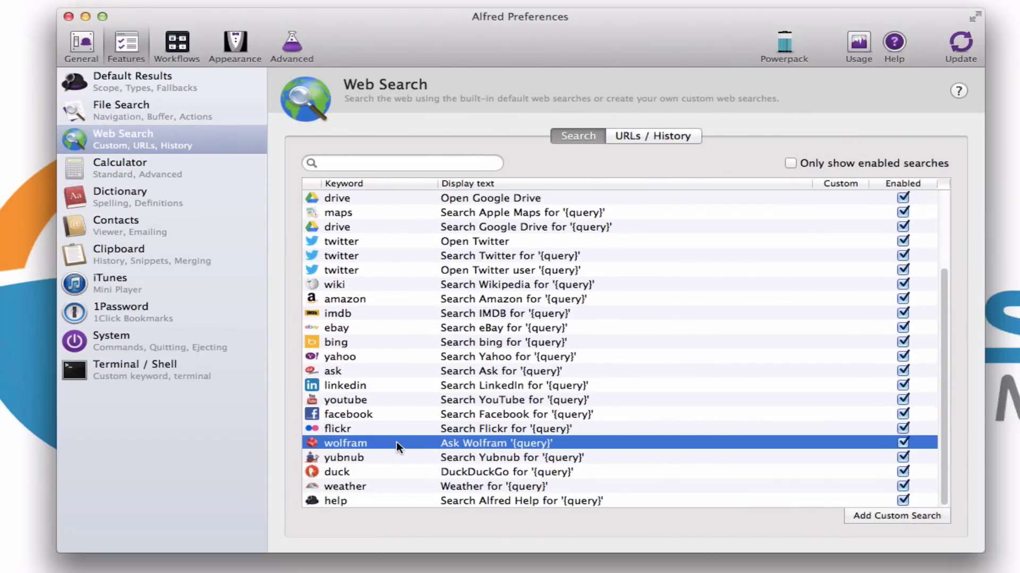
{"action": "left_click", "coordinate": [374, 414]}
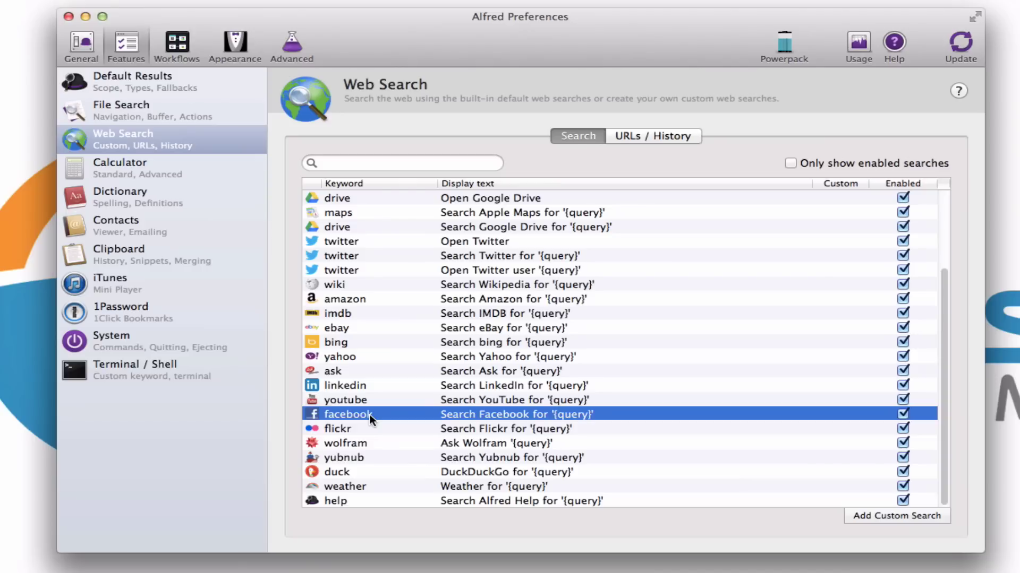
{"action": "left_click", "coordinate": [357, 488]}
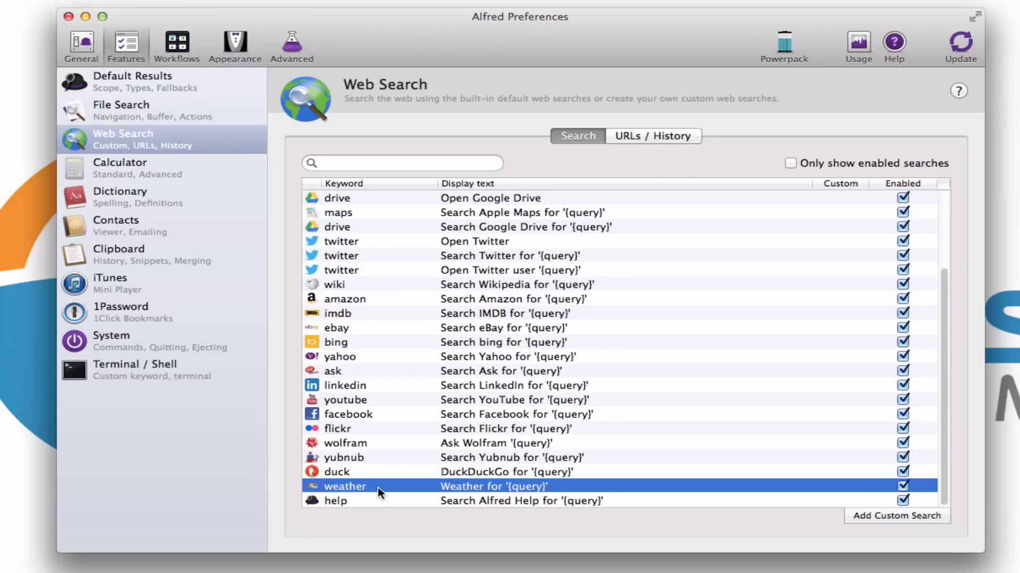
{"action": "key", "text": "alt+space"}
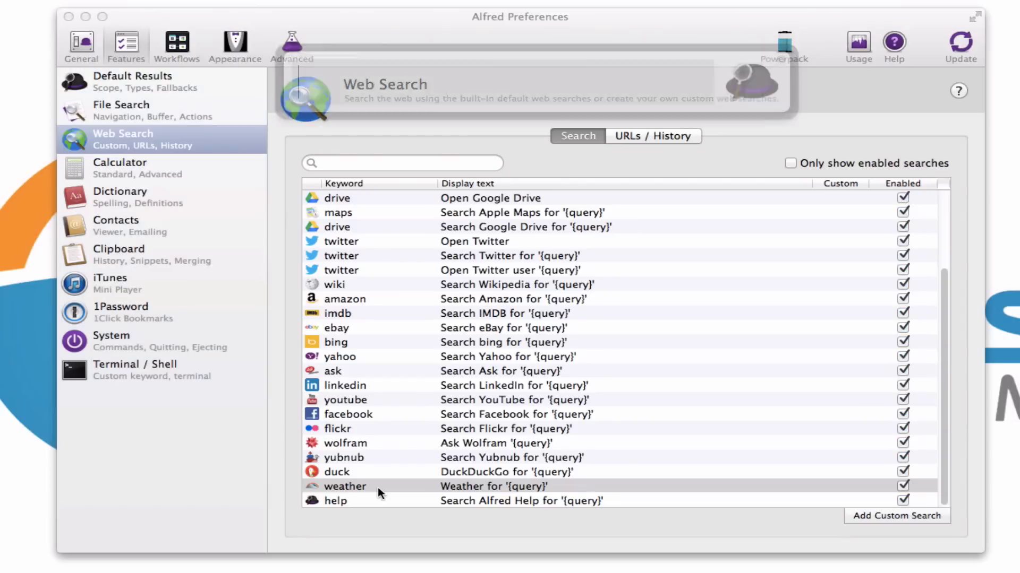
{"action": "type", "text": "weather"}
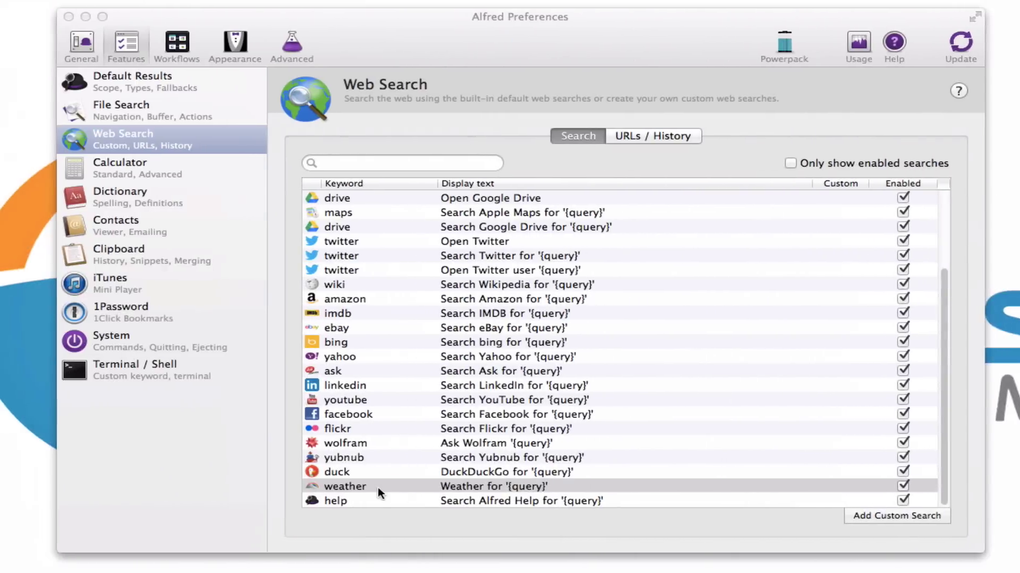
{"action": "left_click", "coordinate": [378, 547]}
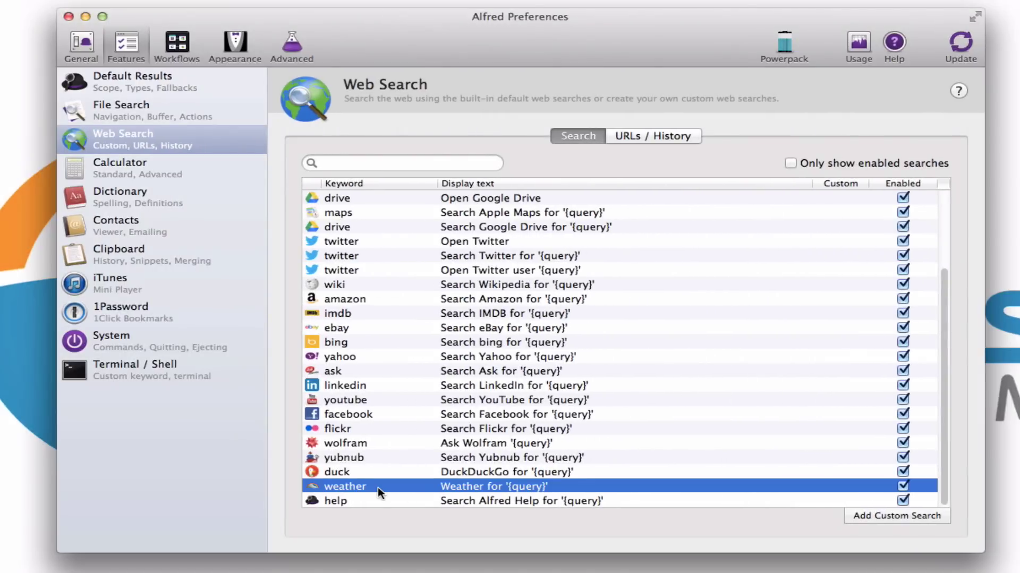
- In Calculator settings, compute 345*76 in the Alfred bar and copy the 26,220 result
{"action": "left_click", "coordinate": [123, 176]}
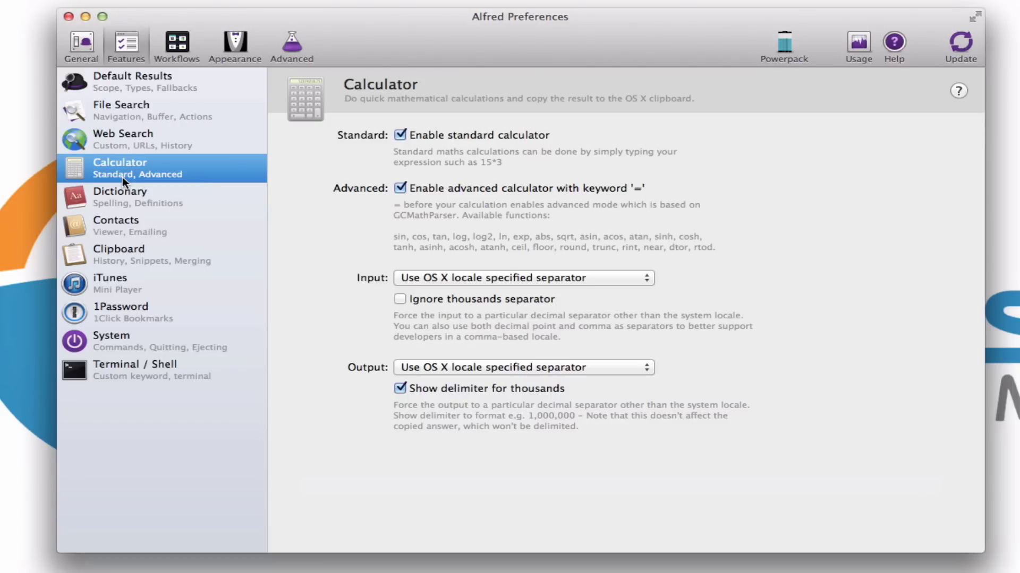
{"action": "key", "text": "alt+space"}
{"action": "type", "text": "3"}
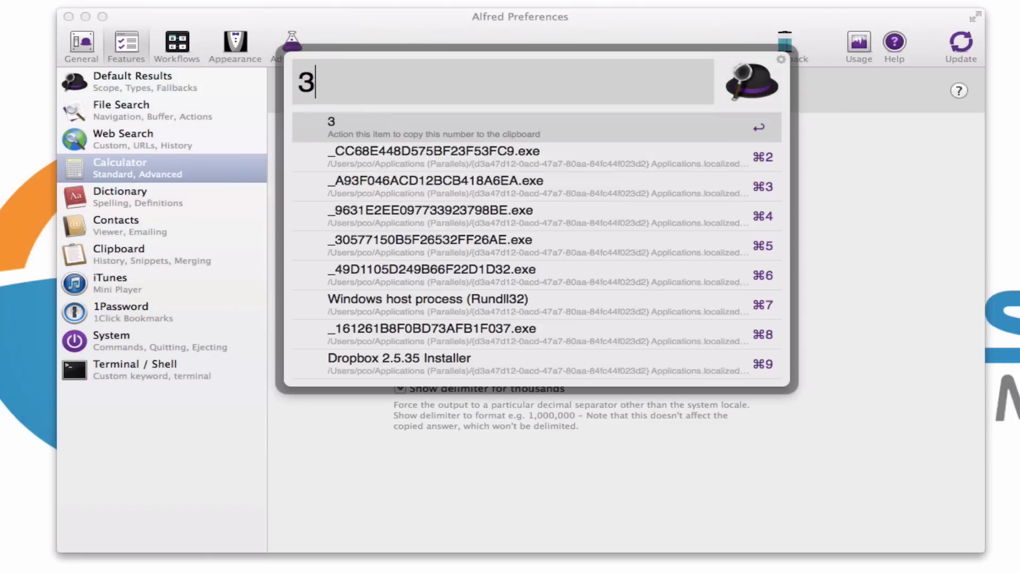
{"action": "type", "text": "45*76"}
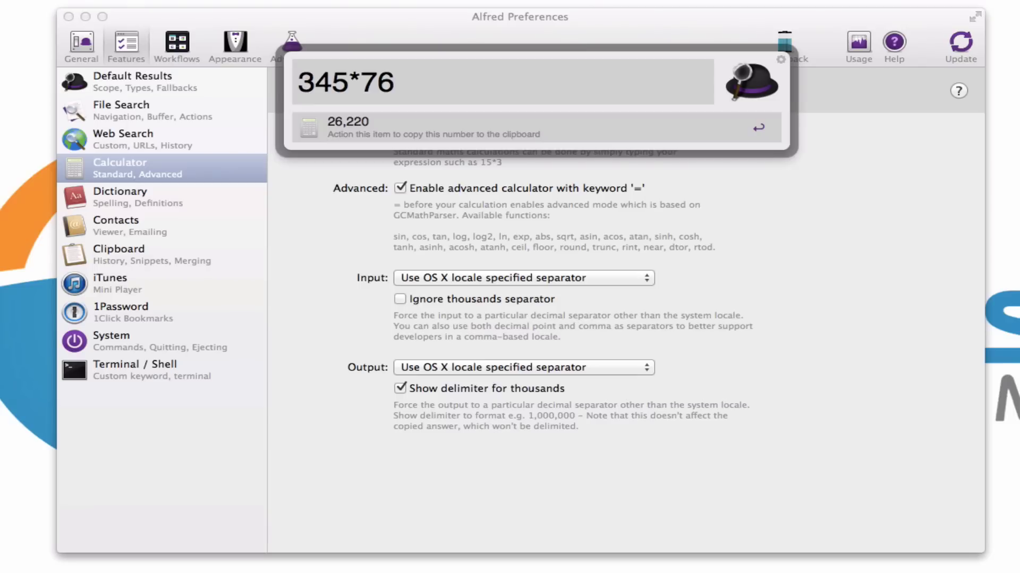
{"action": "left_click", "coordinate": [364, 130]}
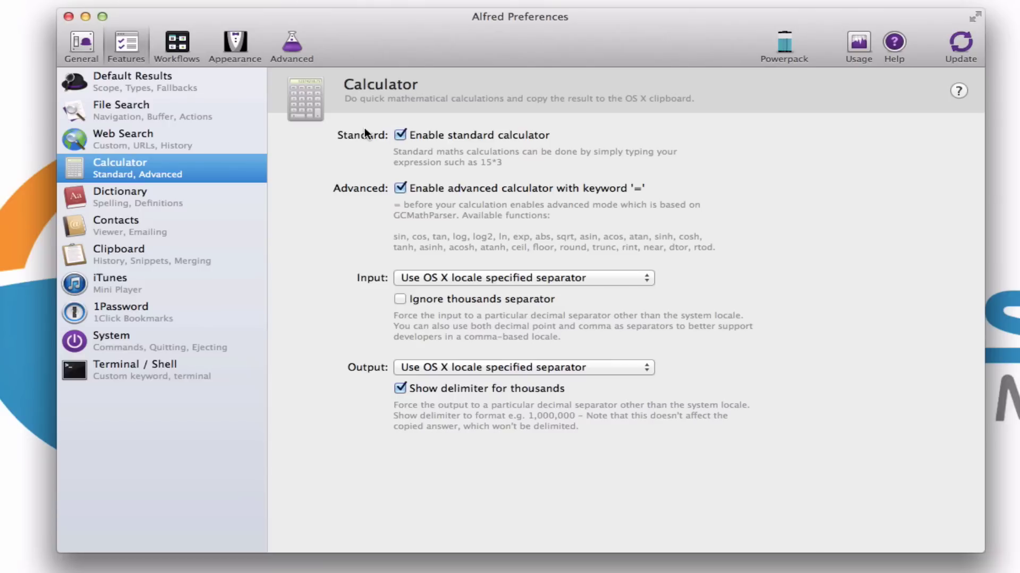
- Paste 26220 into a new Notes note, quitting the stray Maps app, then put Notes away
{"action": "left_click", "coordinate": [259, 547]}
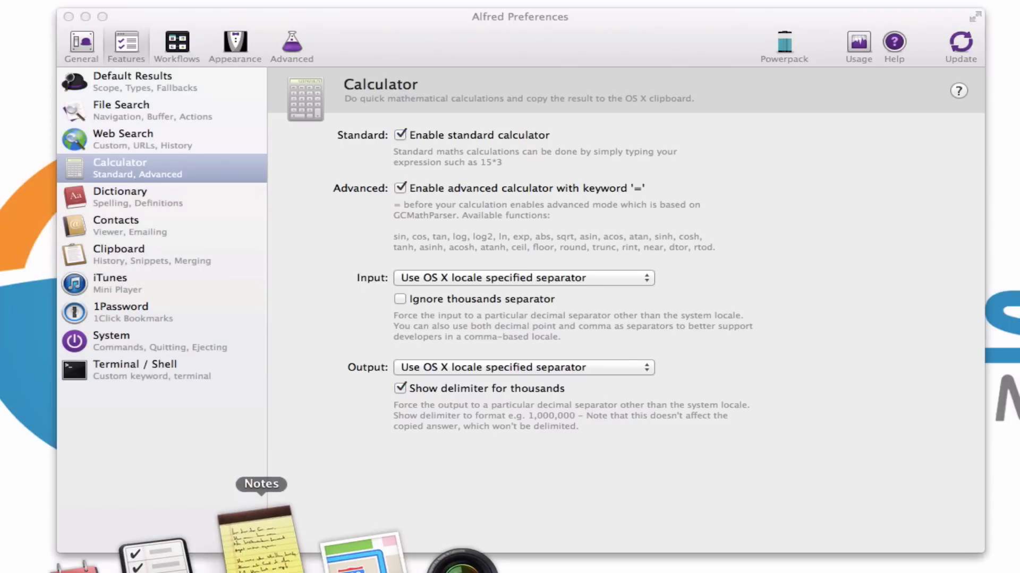
{"action": "key", "text": "super+n"}
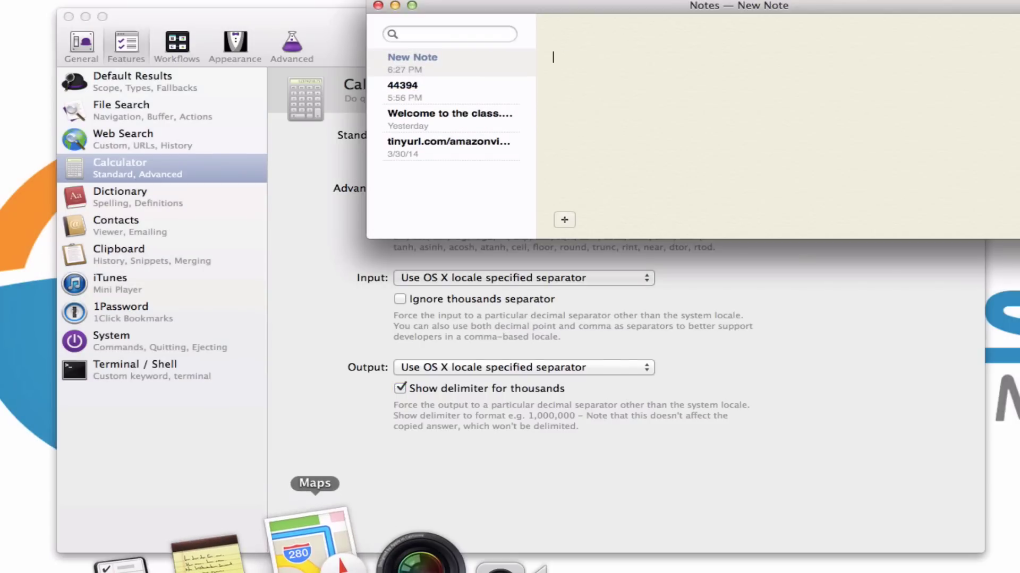
{"action": "left_click", "coordinate": [311, 547]}
{"action": "right_click", "coordinate": [310, 547]}
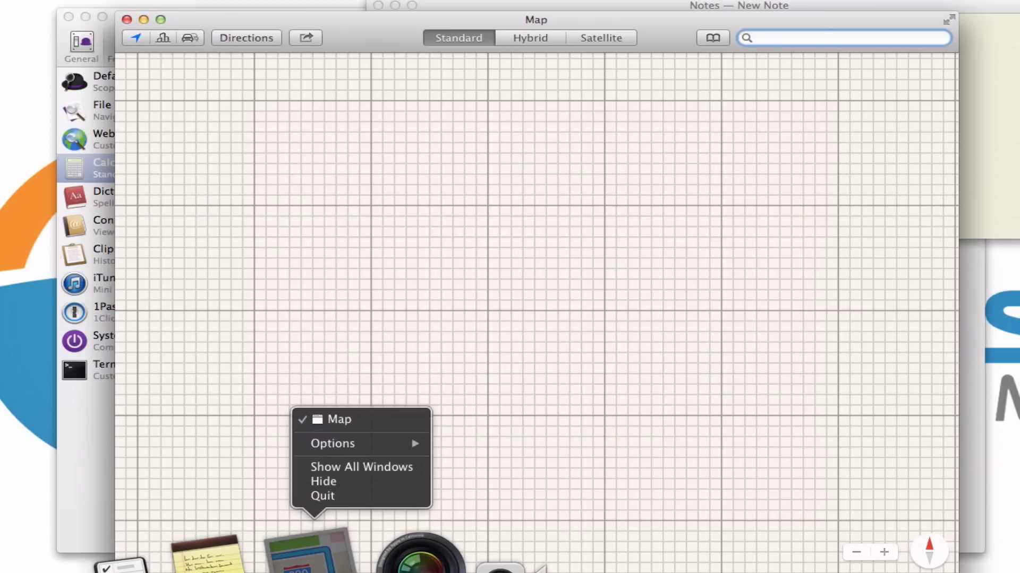
{"action": "left_click", "coordinate": [336, 491]}
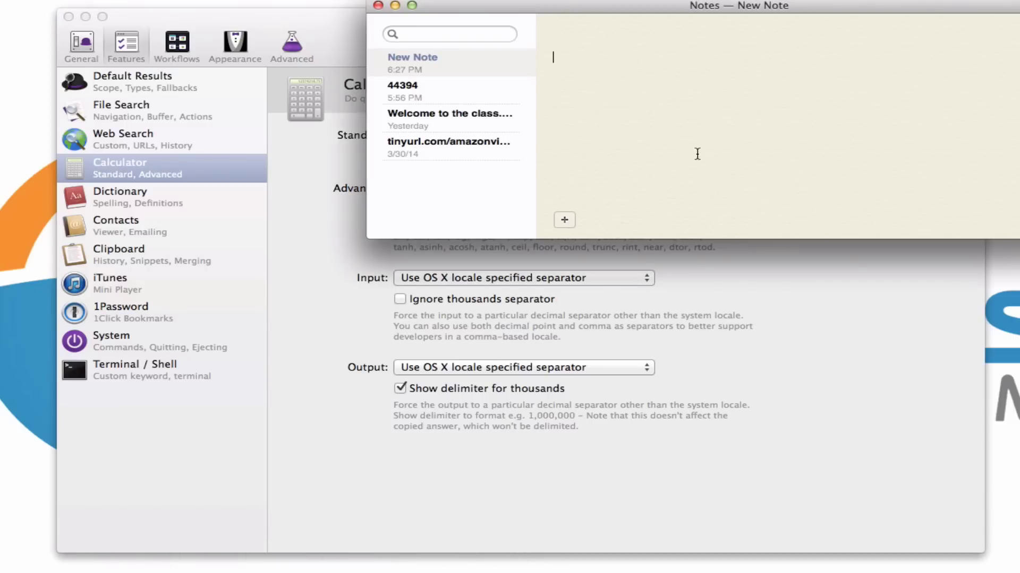
{"action": "type", "text": "26220"}
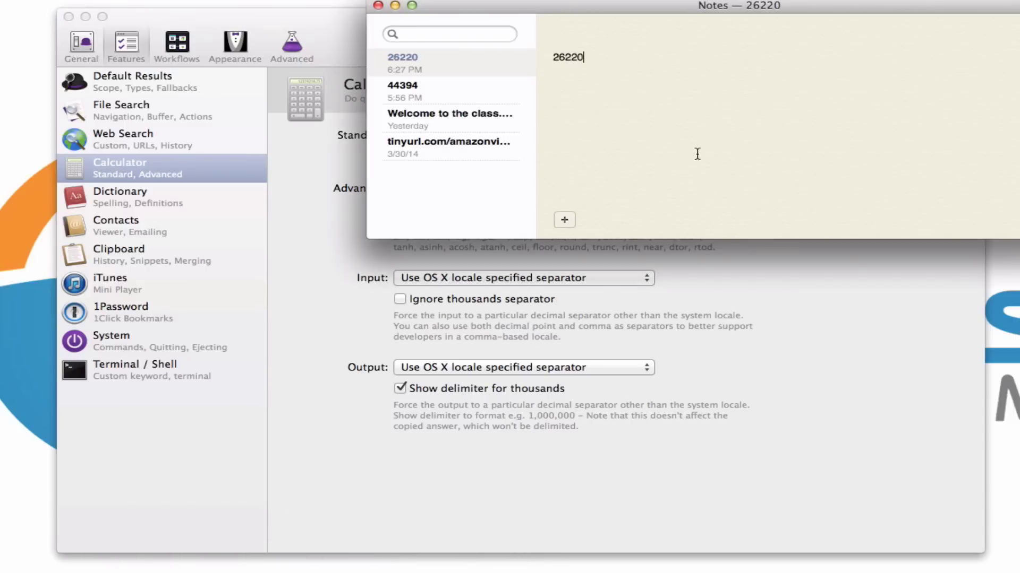
{"action": "key", "text": "super+q"}
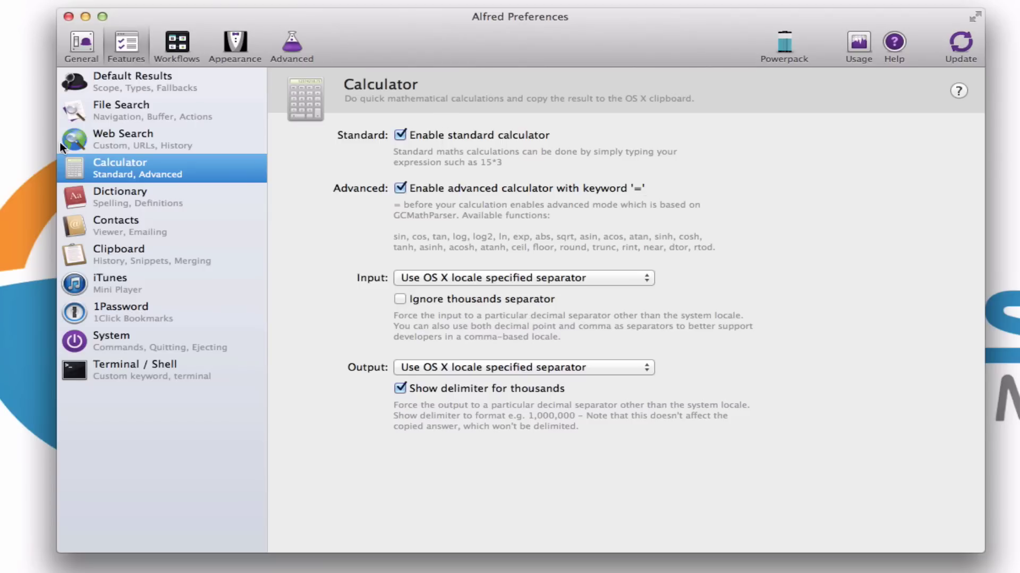
- Open Dictionary settings and check the spelling of 'paleontollogist' with the spell keyword
{"action": "left_click", "coordinate": [116, 192]}
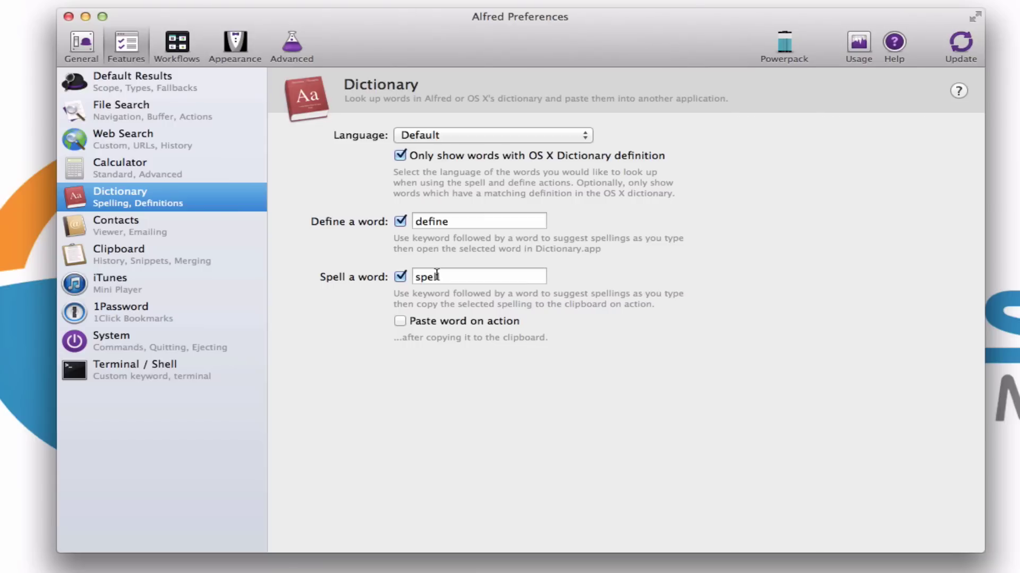
{"action": "key", "text": "alt+space"}
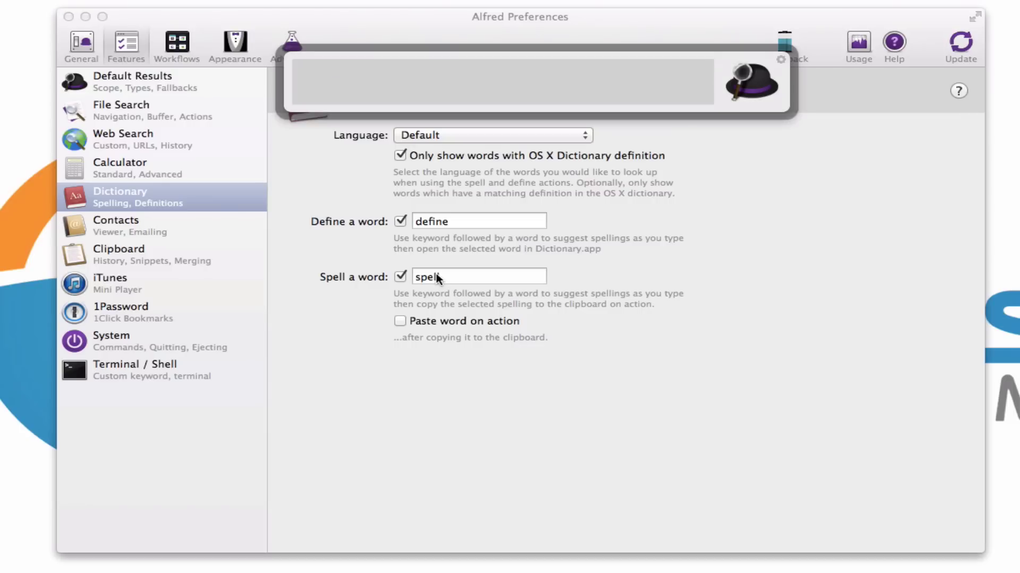
{"action": "type", "text": "spell "}
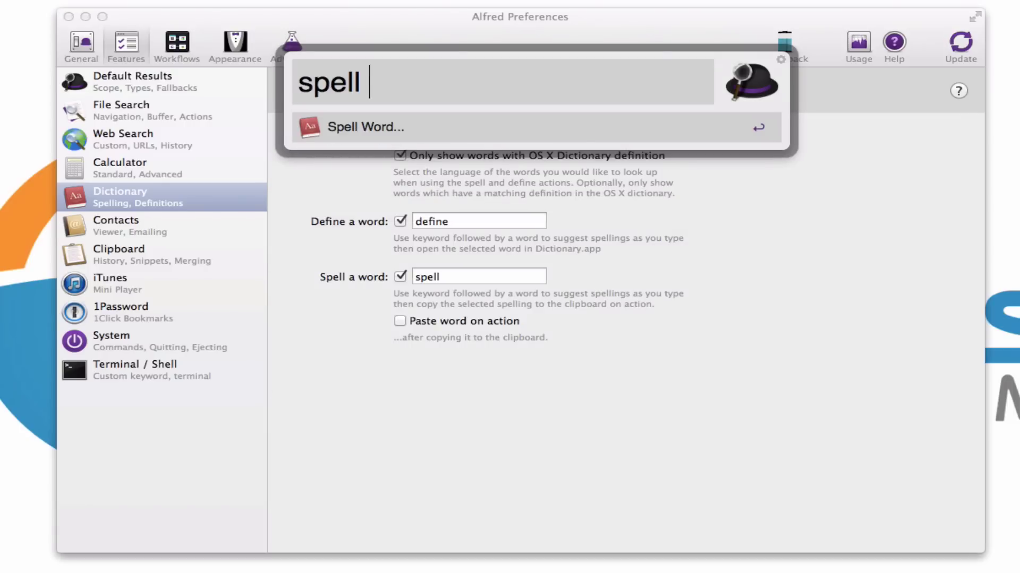
{"action": "type", "text": "paleontoll"}
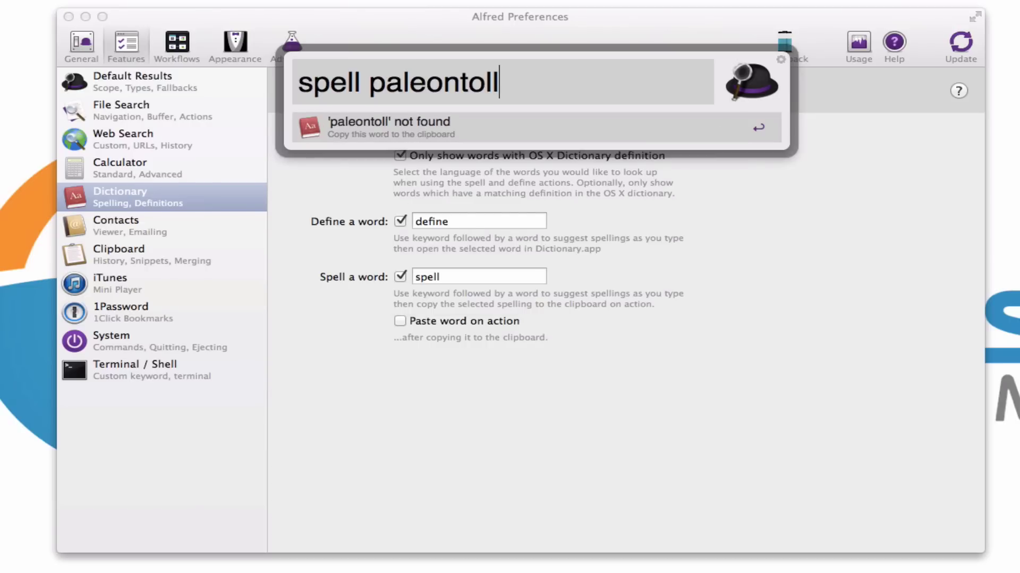
{"action": "type", "text": "ogist"}
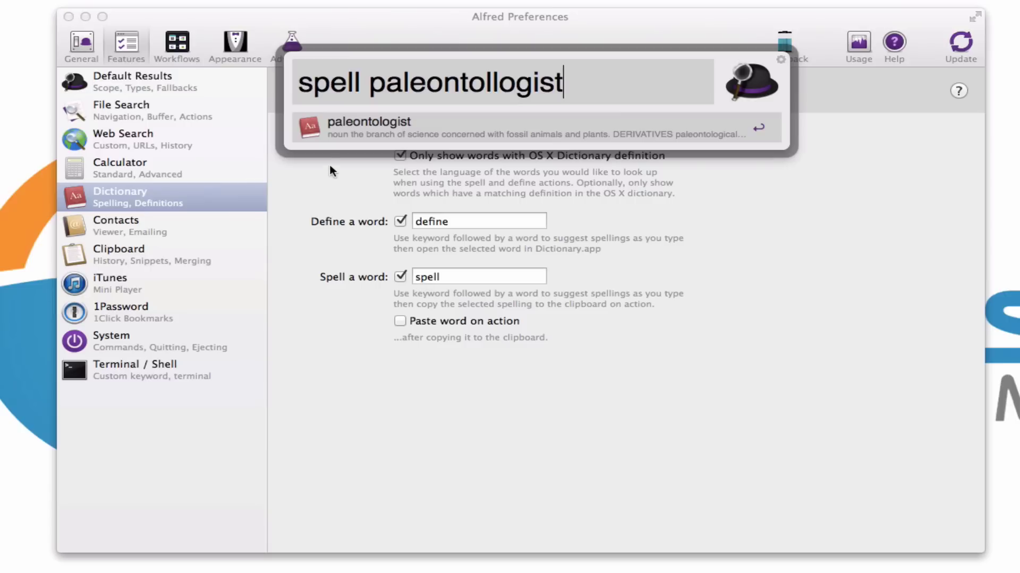
{"action": "left_click", "coordinate": [329, 134]}
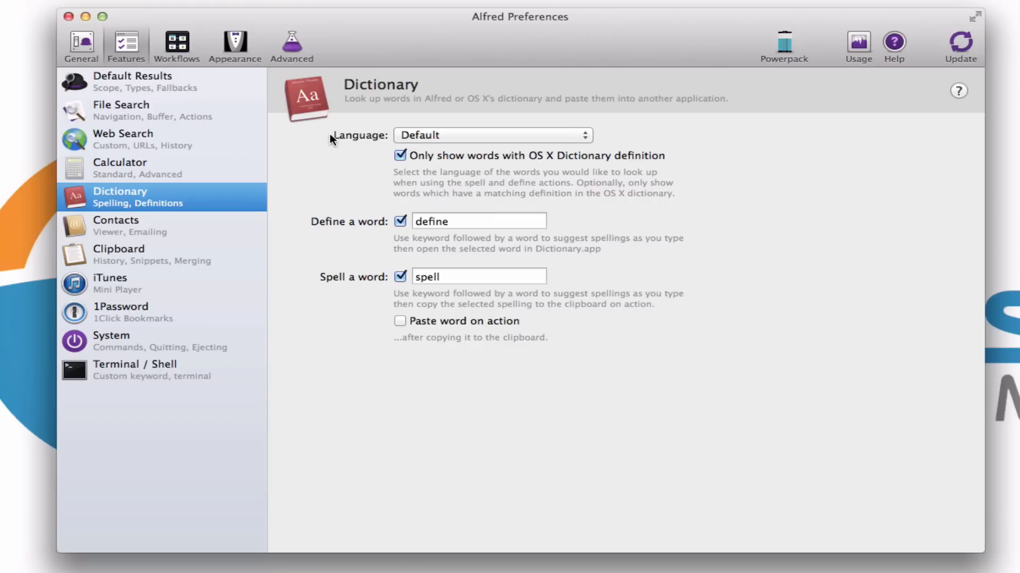
- Show the Contacts settings, then start an email to a contact via Alfred's 'email' keyword and discard it
{"action": "left_click", "coordinate": [154, 232]}
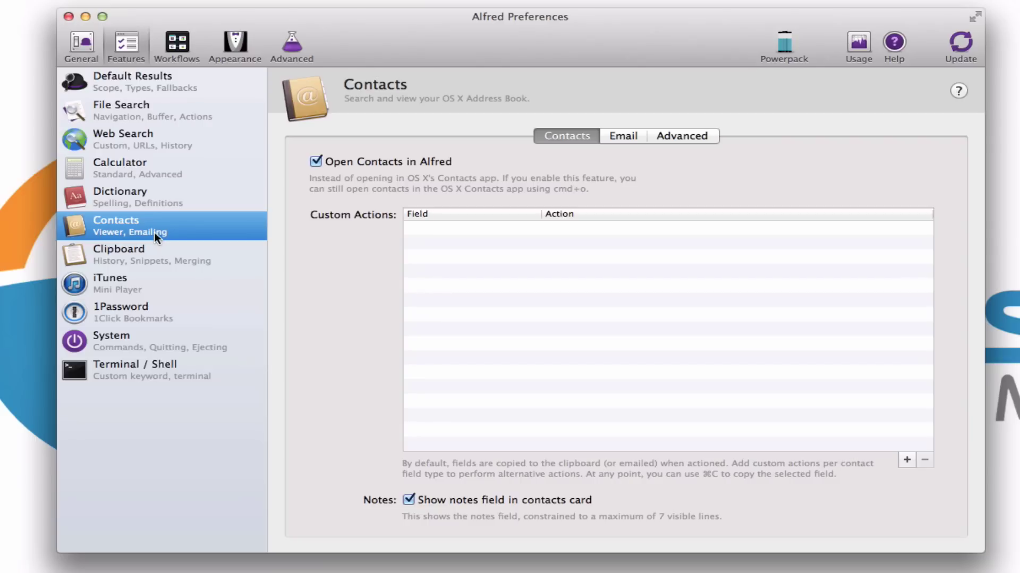
{"action": "key", "text": "alt+space"}
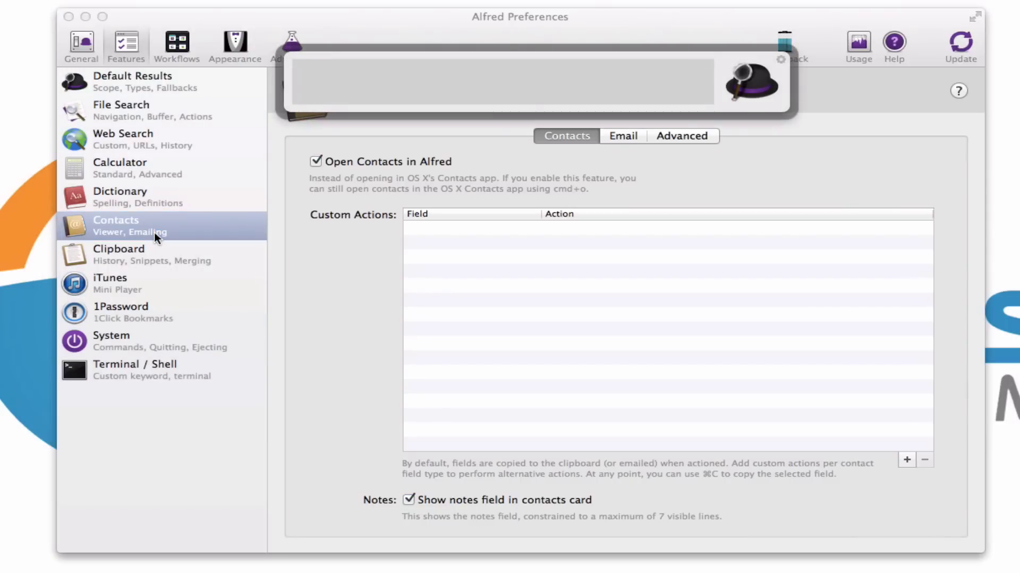
{"action": "type", "text": "email fre"}
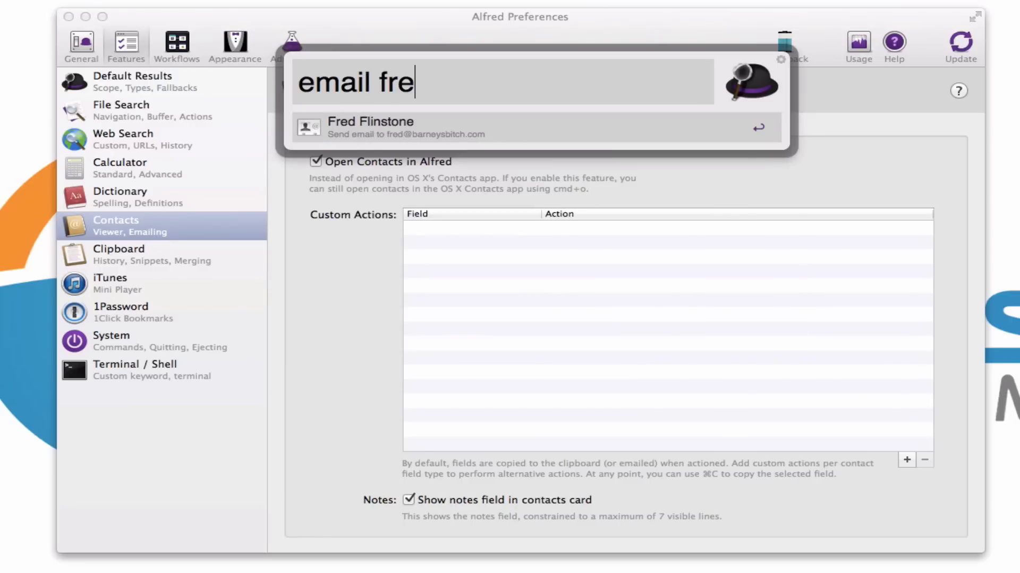
{"action": "key", "text": "Return"}
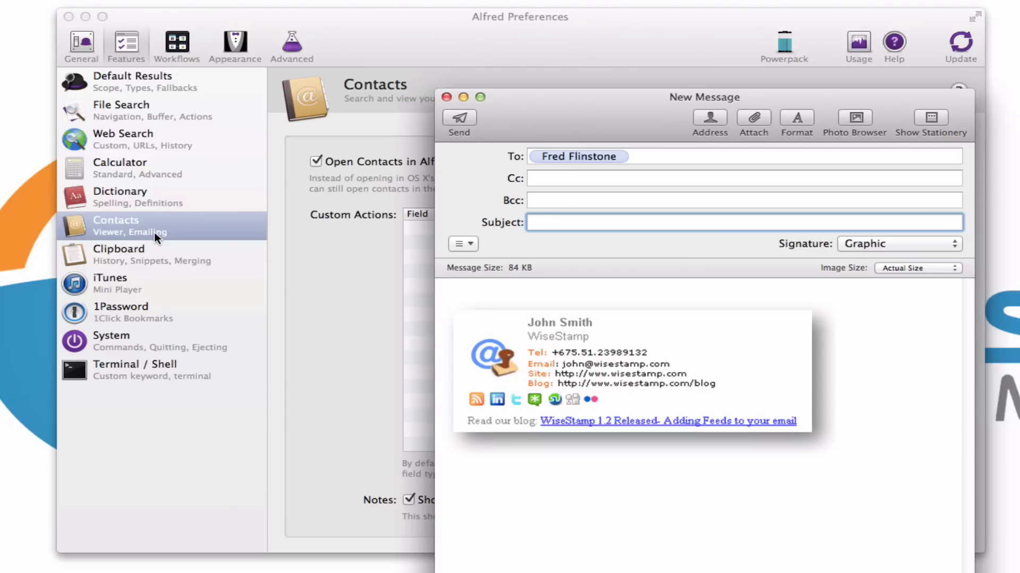
{"action": "left_click", "coordinate": [446, 97]}
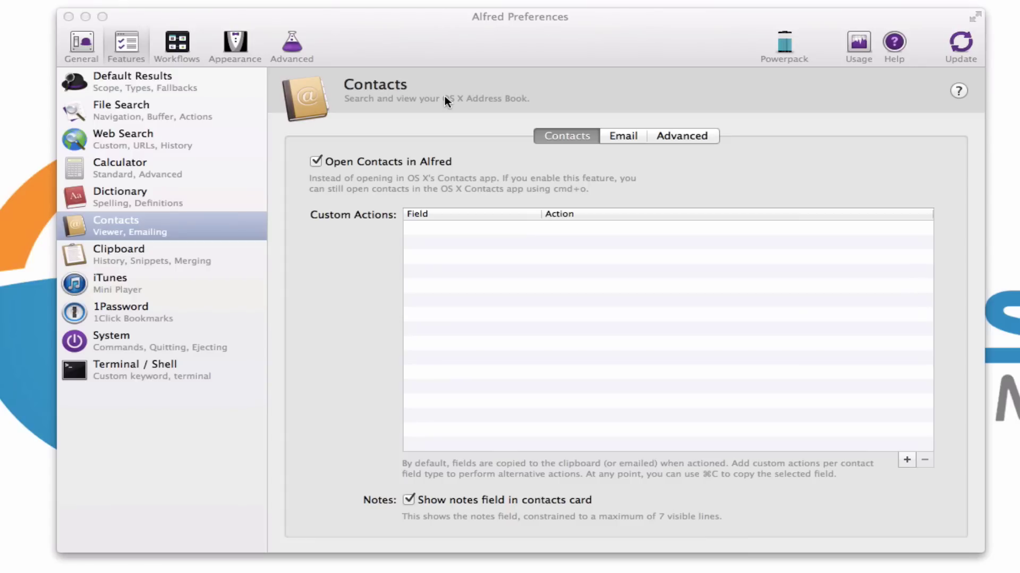
- Show the Clipboard settings and check the Persist for durations, leaving history kept for 7 Days
{"action": "left_click", "coordinate": [129, 269]}
{"action": "left_click", "coordinate": [115, 262]}
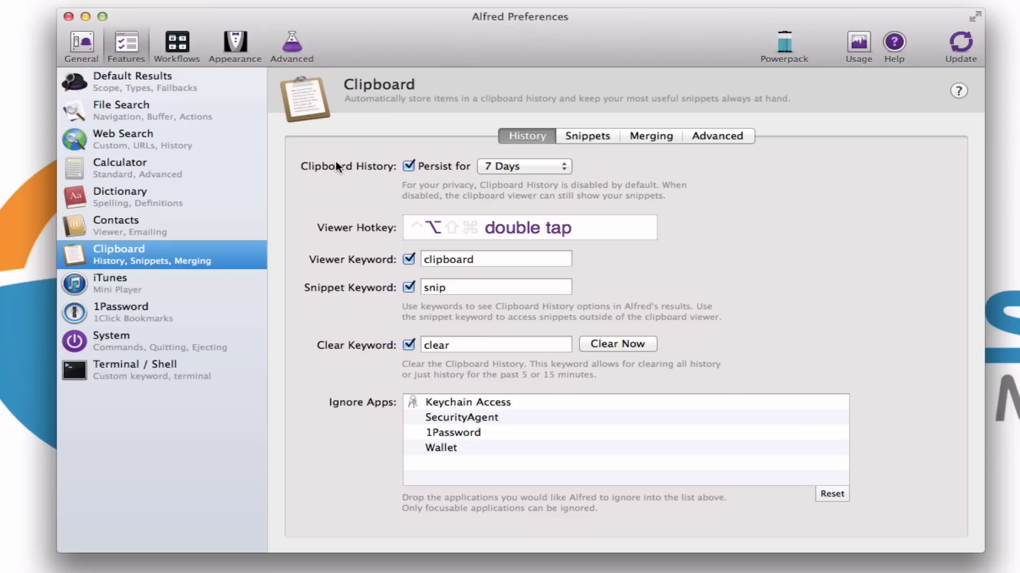
{"action": "left_click", "coordinate": [520, 172]}
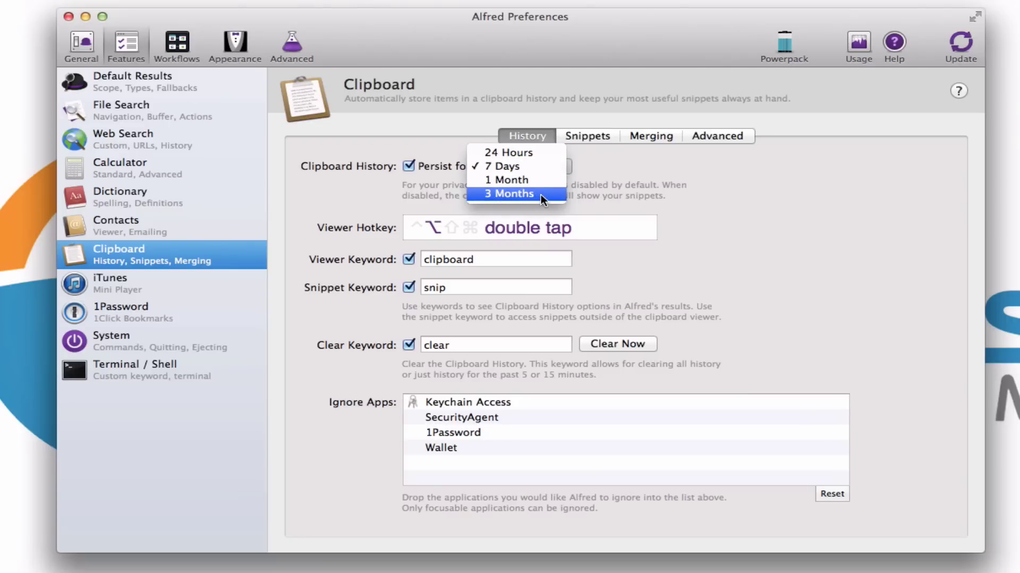
{"action": "left_click", "coordinate": [602, 187]}
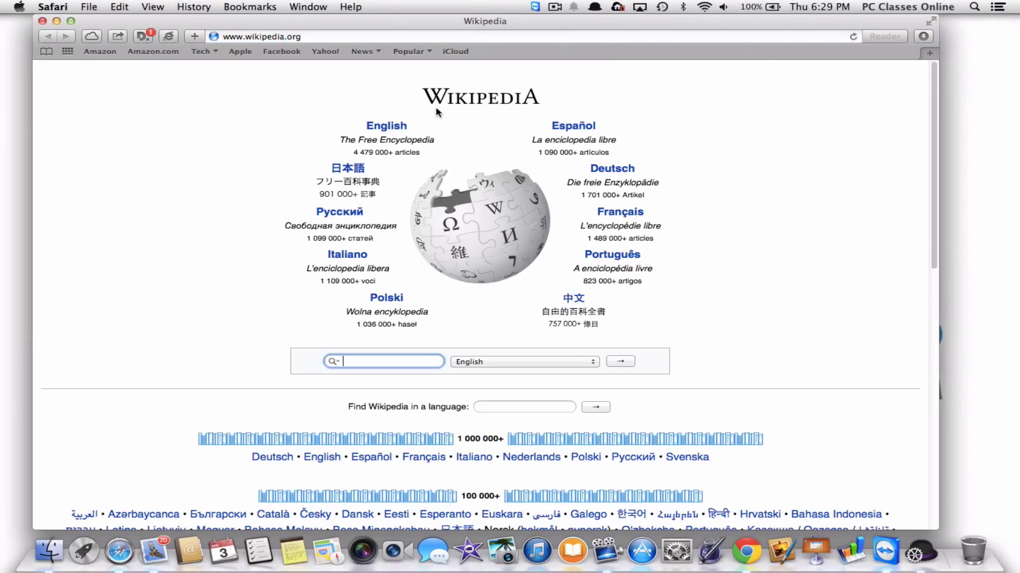
- Open English Wikipedia, copy the Operation Tungsten and Fifteen bombs sentences, then close Safari
{"action": "left_click", "coordinate": [383, 126]}
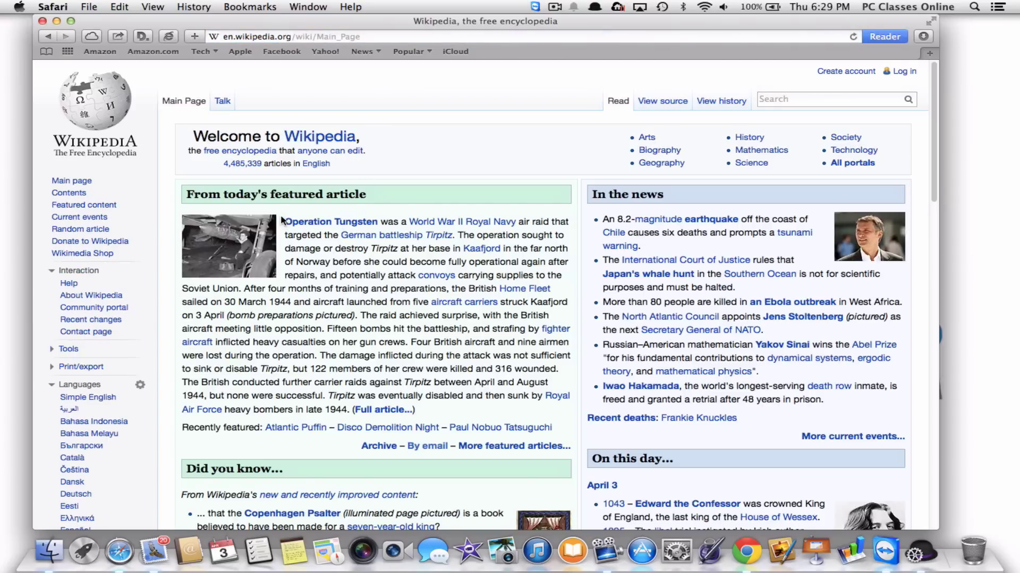
{"action": "left_click_drag", "start_coordinate": [284, 222], "coordinate": [455, 234]}
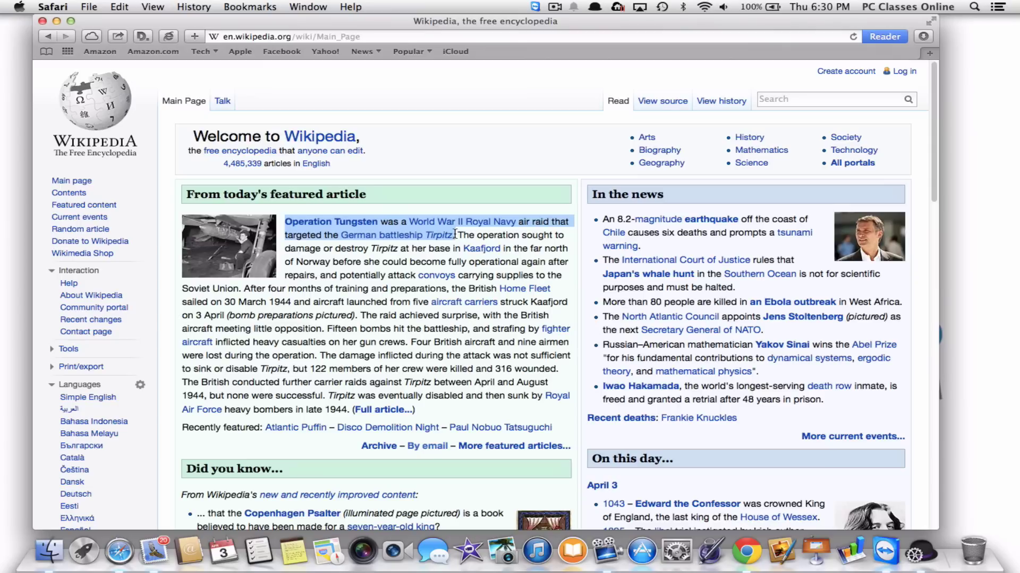
{"action": "left_click", "coordinate": [327, 329]}
{"action": "left_click_drag", "start_coordinate": [327, 329], "coordinate": [407, 342]}
{"action": "key", "text": "super+c"}
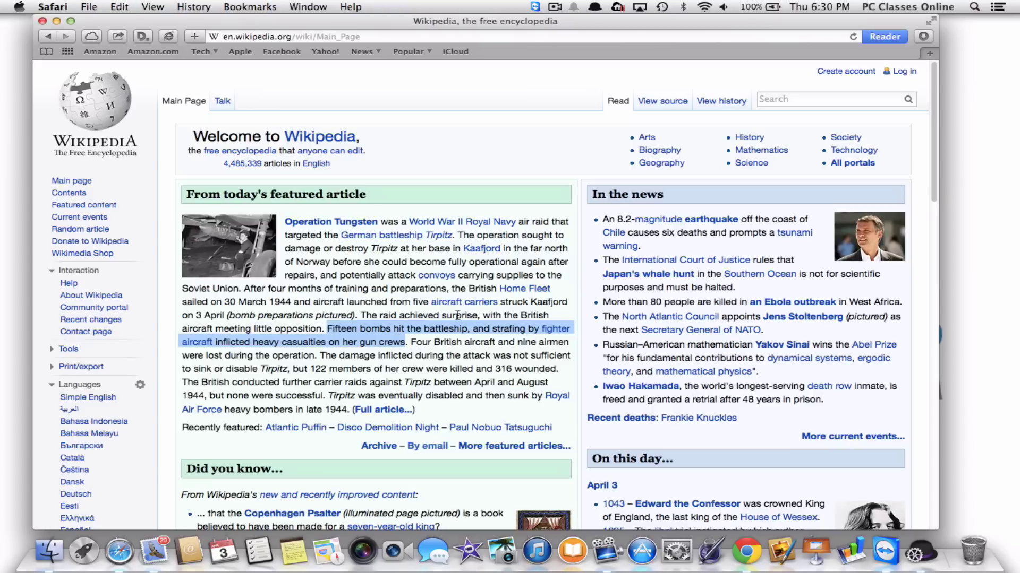
{"action": "left_click", "coordinate": [42, 20]}
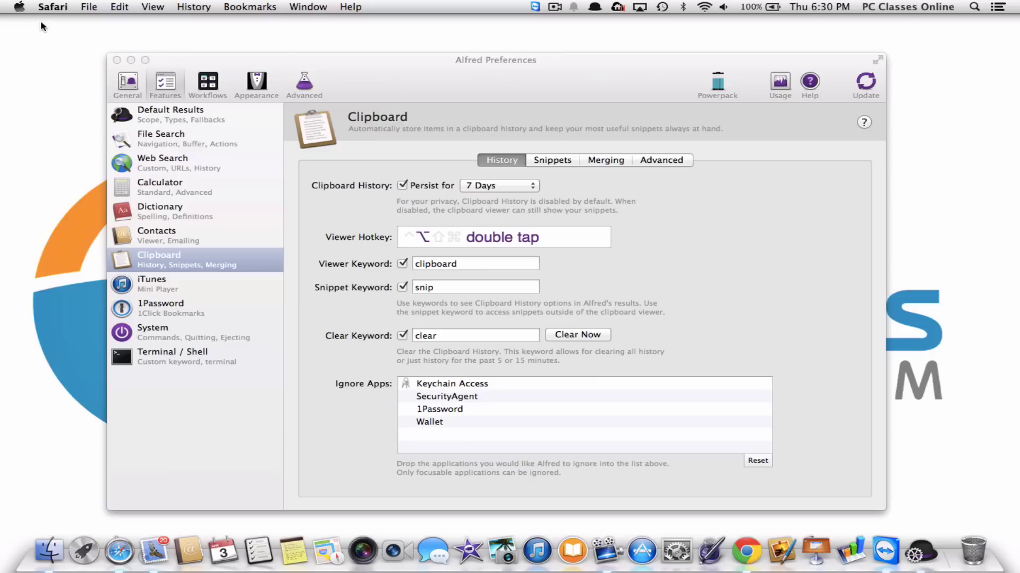
- Bring Notes forward and delete the existing note text
{"action": "left_click", "coordinate": [291, 549]}
{"action": "left_click_drag", "start_coordinate": [585, 101], "coordinate": [493, 88]}
{"action": "key", "text": "BackSpace"}
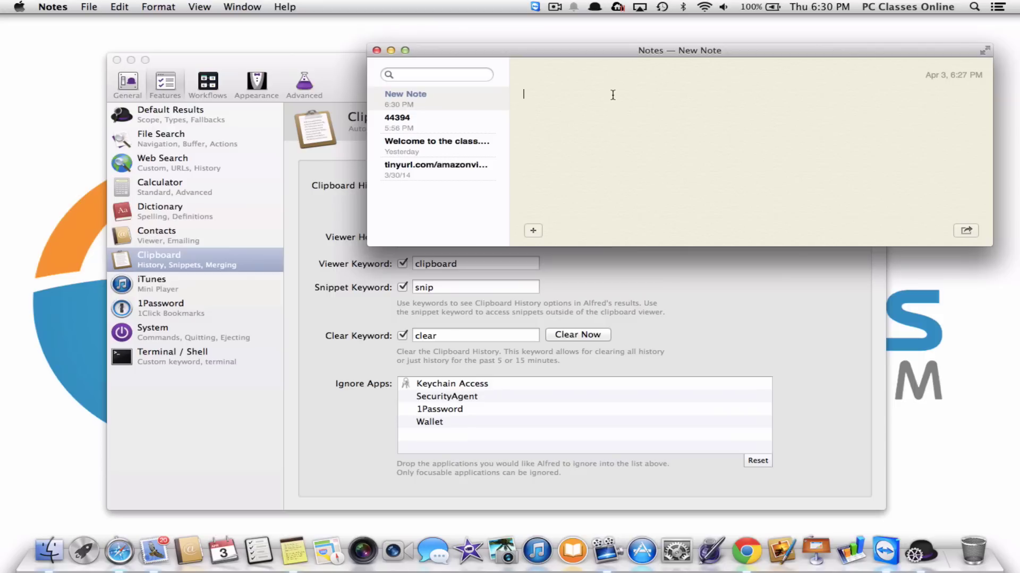
- Paste the Fifteen bombs sentence from Alfred's 'clip' history into the note, undoing a duplicate paste
{"action": "key", "text": "alt+space"}
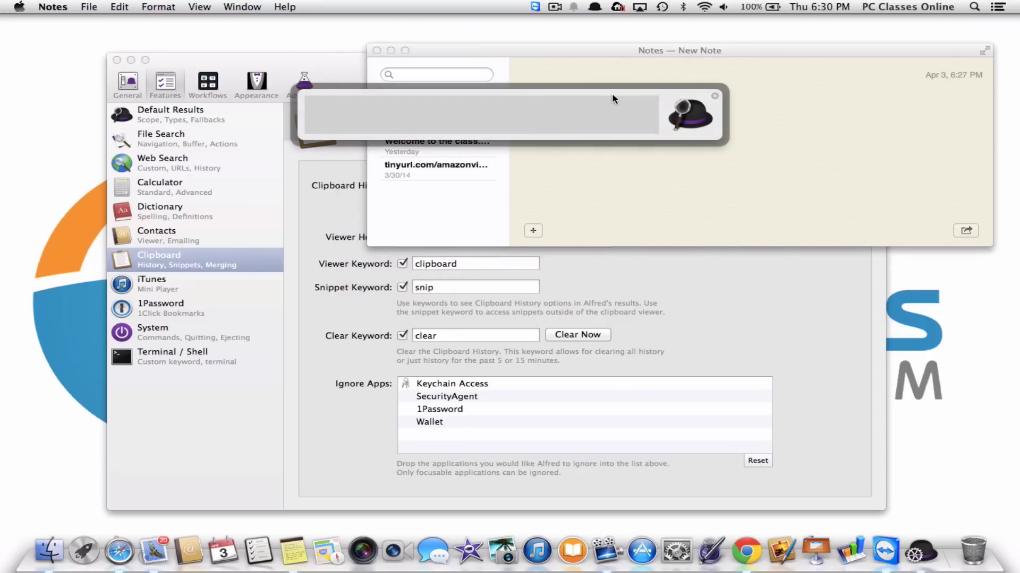
{"action": "type", "text": "clip"}
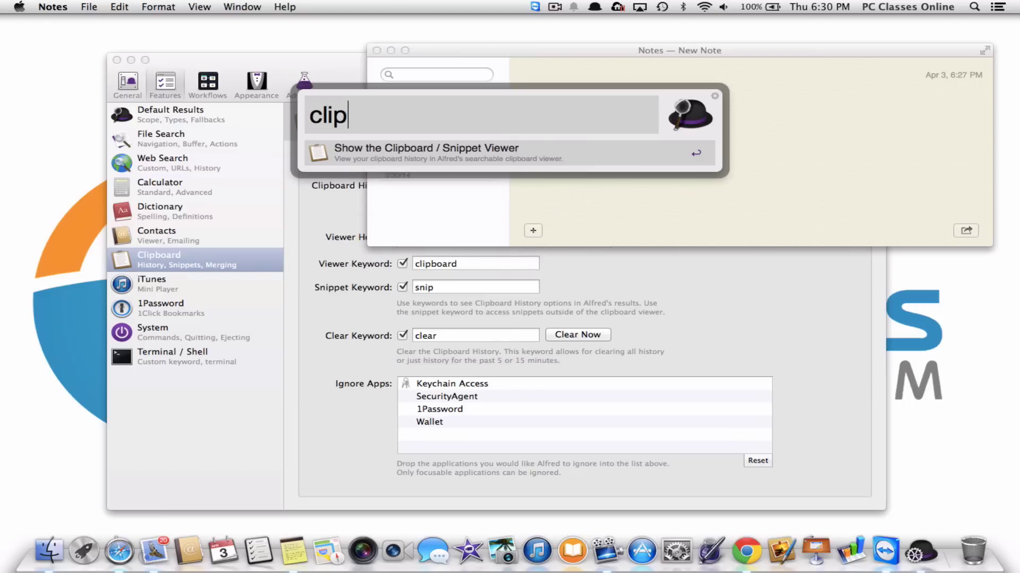
{"action": "left_click", "coordinate": [469, 147]}
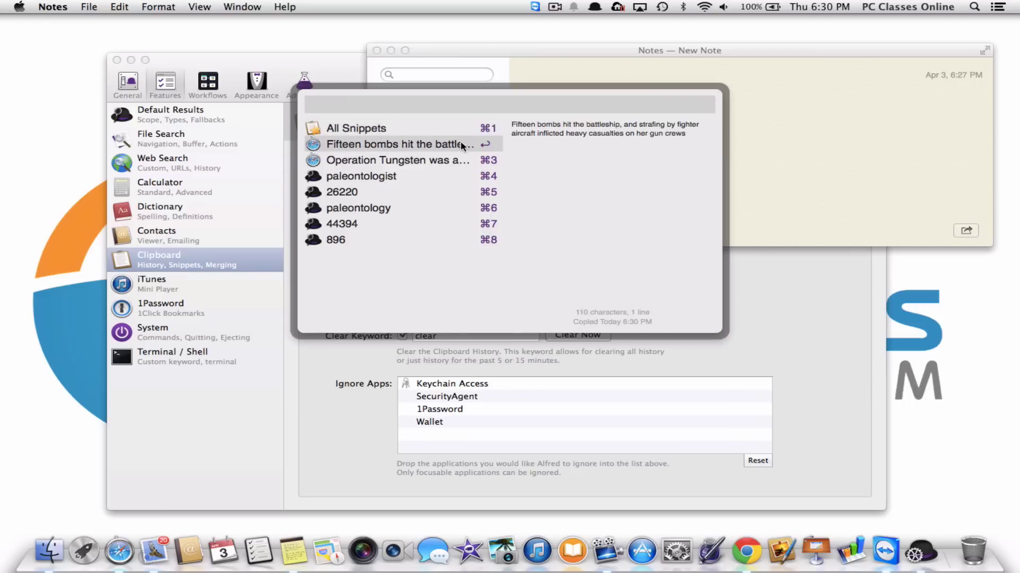
{"action": "left_click", "coordinate": [371, 147]}
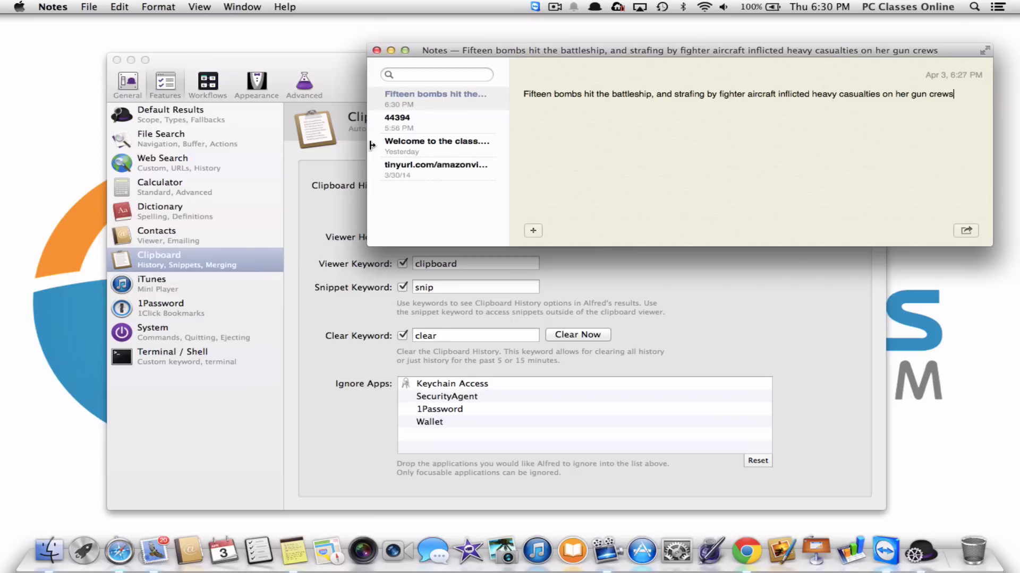
{"action": "key", "text": "Return"}
{"action": "key", "text": "alt+space"}
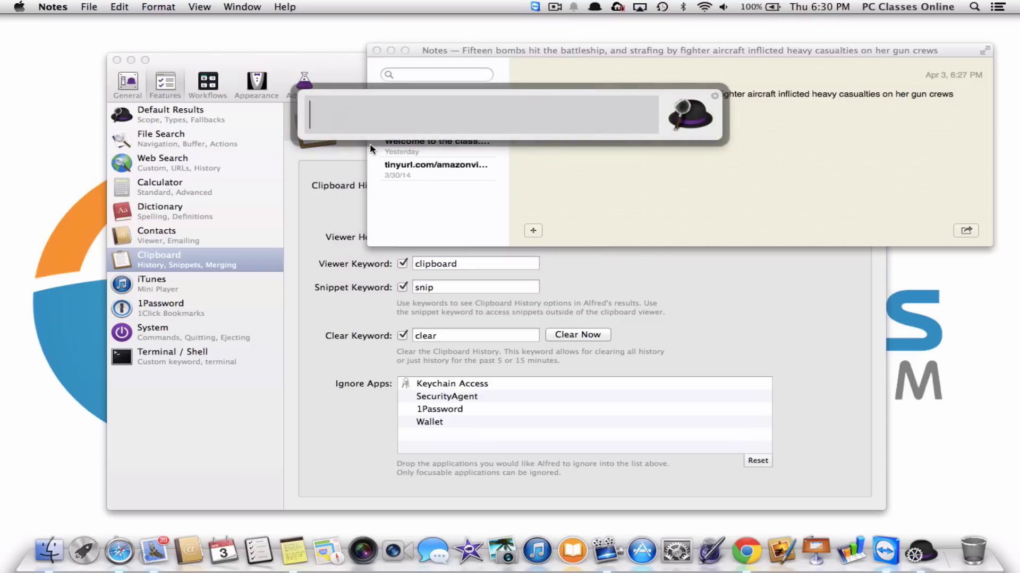
{"action": "type", "text": "clip"}
{"action": "key", "text": "Return"}
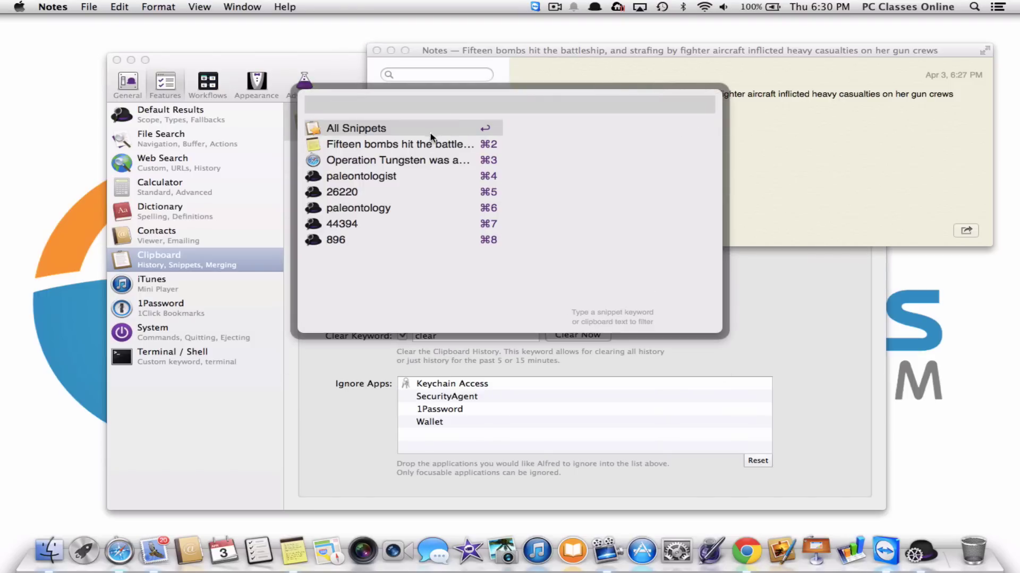
{"action": "mouse_move", "coordinate": [368, 160]}
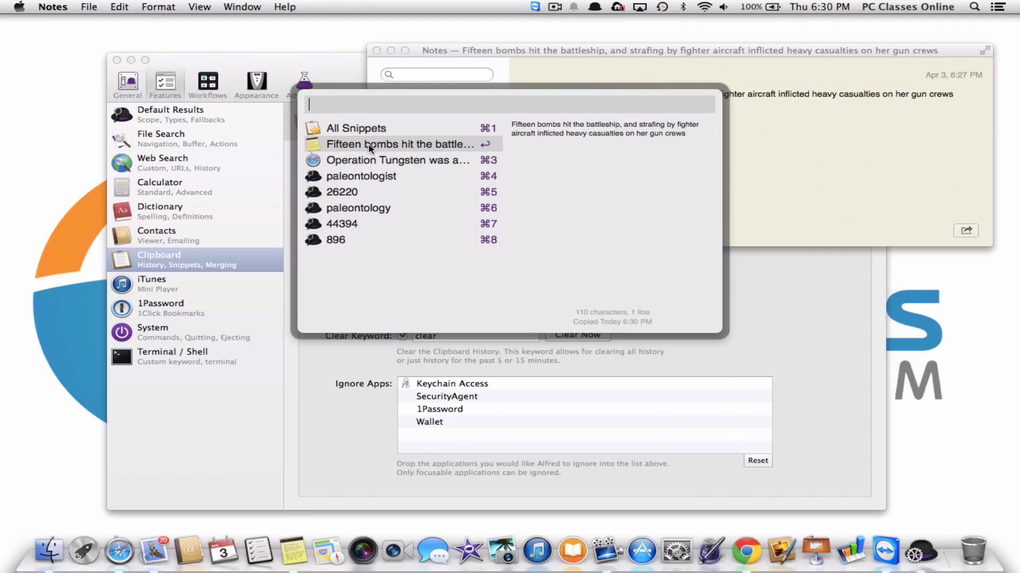
{"action": "left_click", "coordinate": [370, 143]}
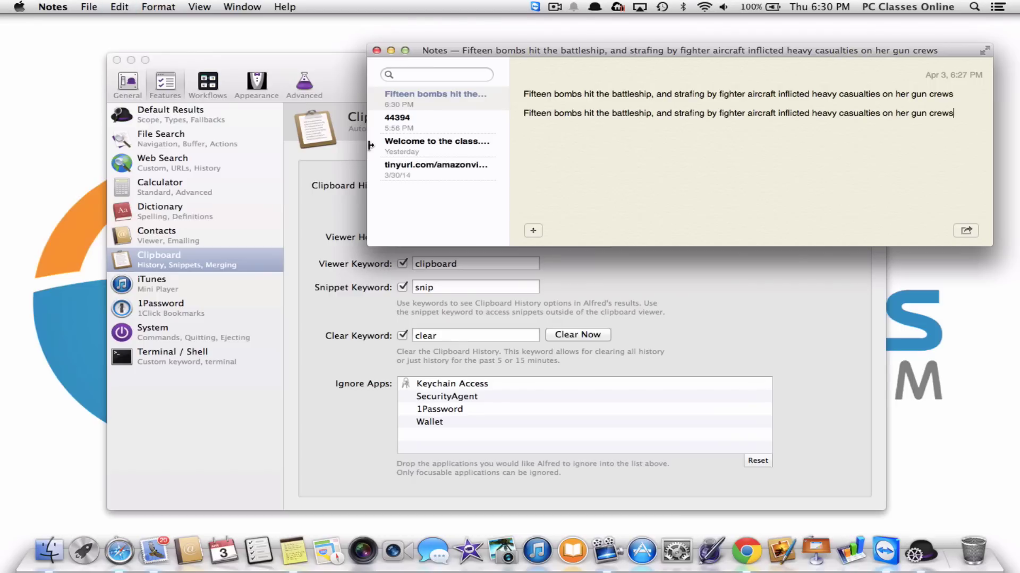
{"action": "key", "text": "super+z"}
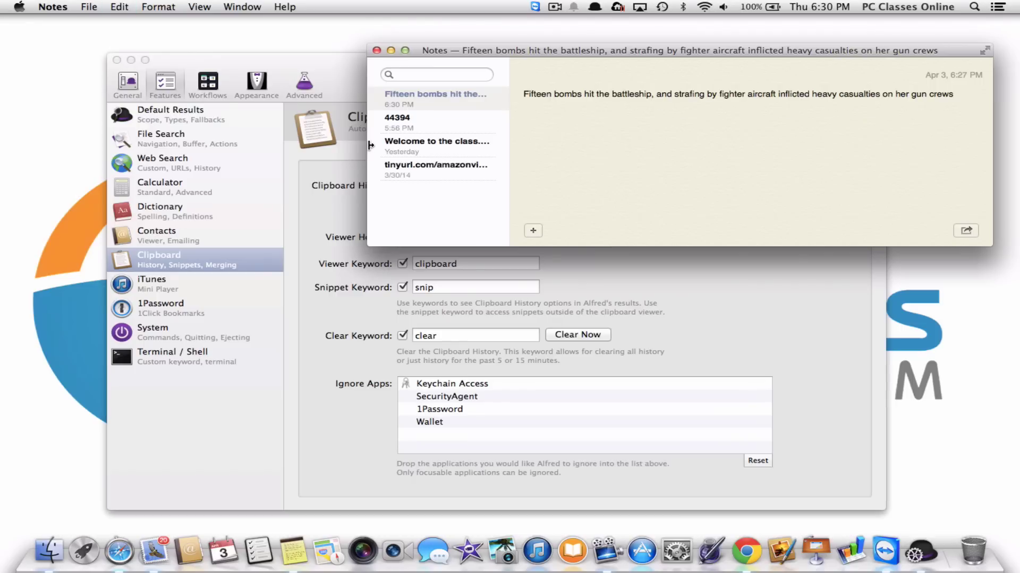
- Paste the Operation Tungsten sentence from clipboard history on line two and close Notes
{"action": "key", "text": "alt+space"}
{"action": "type", "text": "clip"}
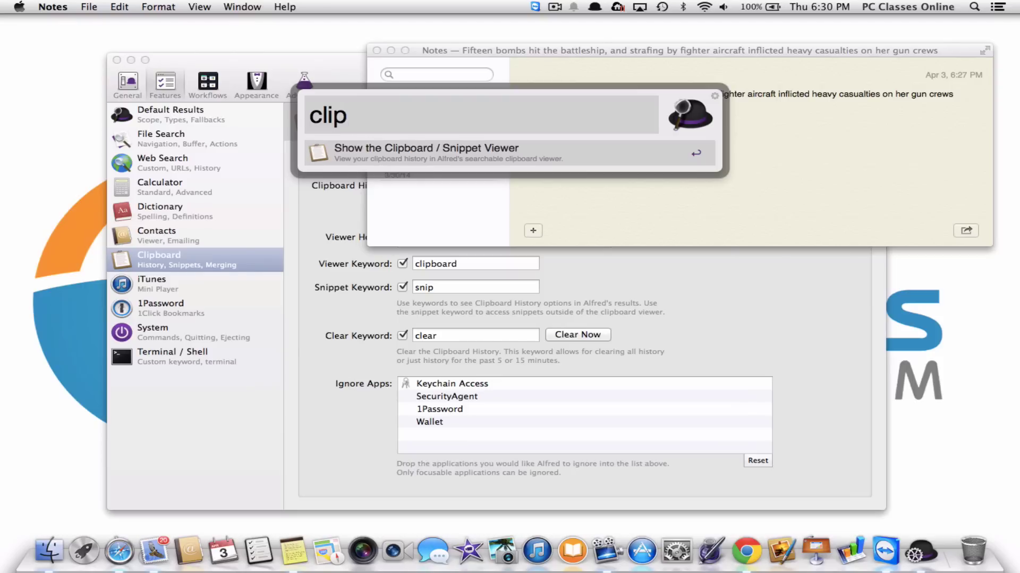
{"action": "key", "text": "Return"}
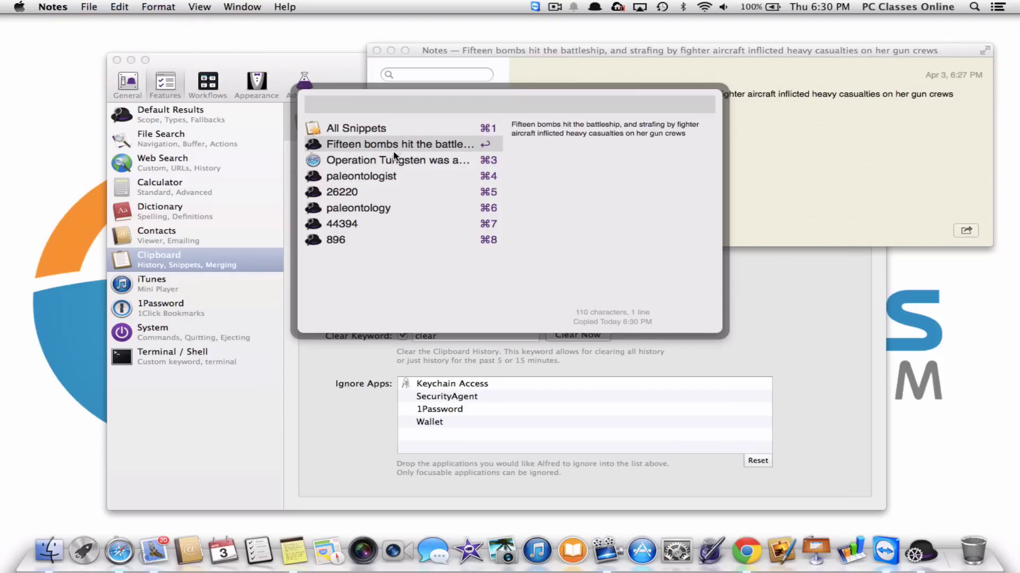
{"action": "left_click", "coordinate": [394, 158]}
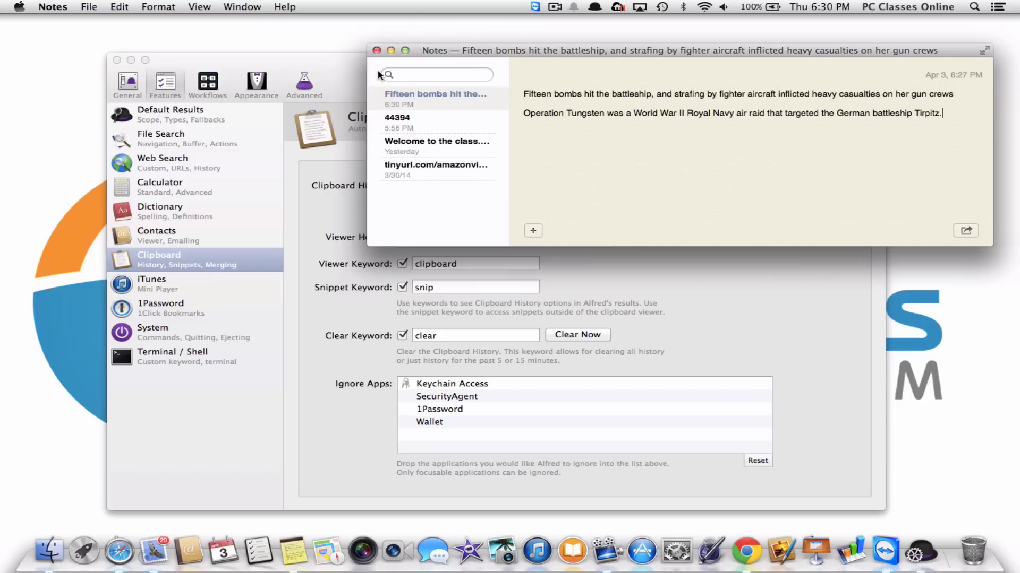
{"action": "left_click", "coordinate": [377, 51]}
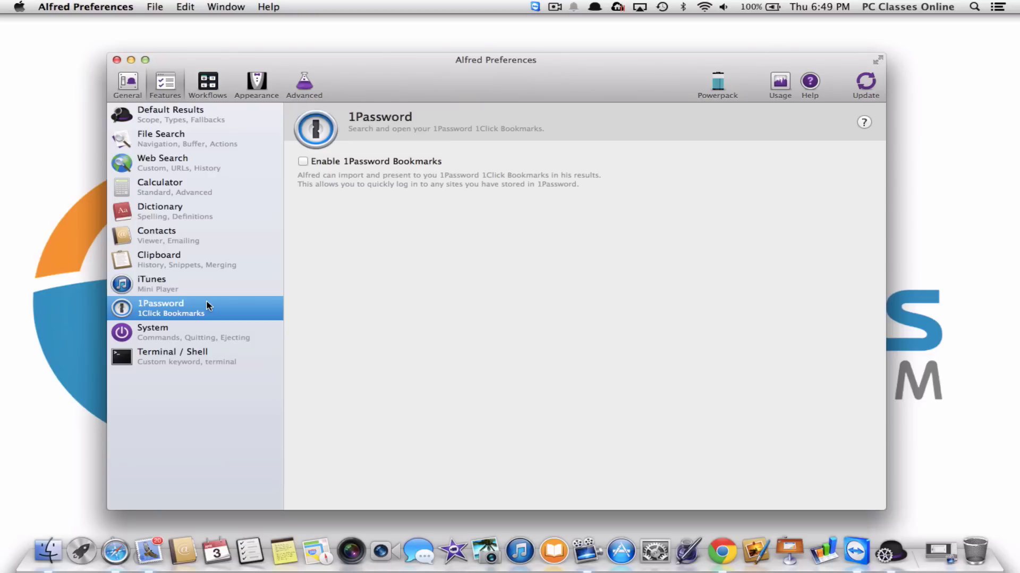
- Review the System commands and return the Eject scope to Removable Media after trying /Volumes
{"action": "left_click", "coordinate": [179, 330]}
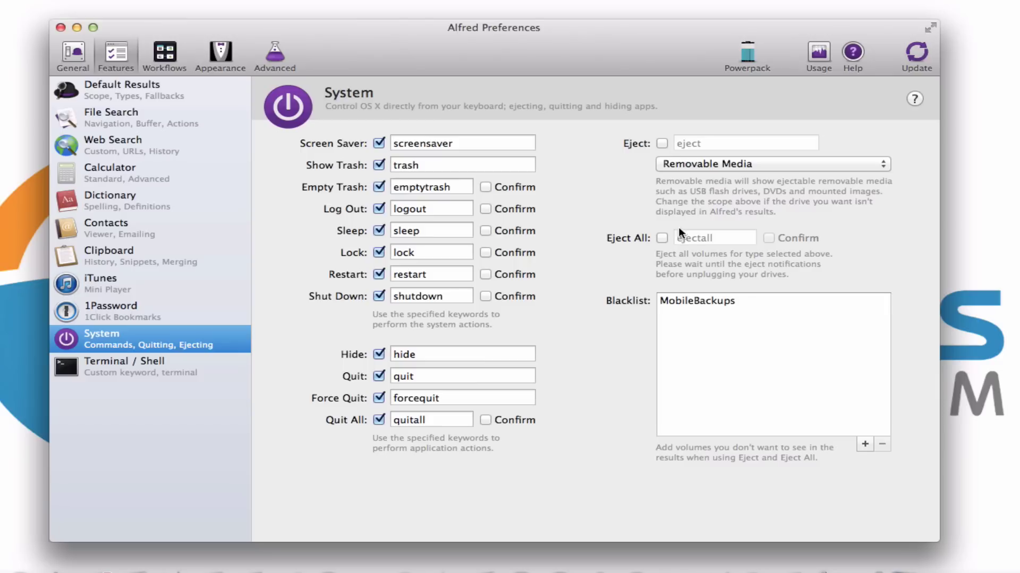
{"action": "left_click", "coordinate": [677, 162]}
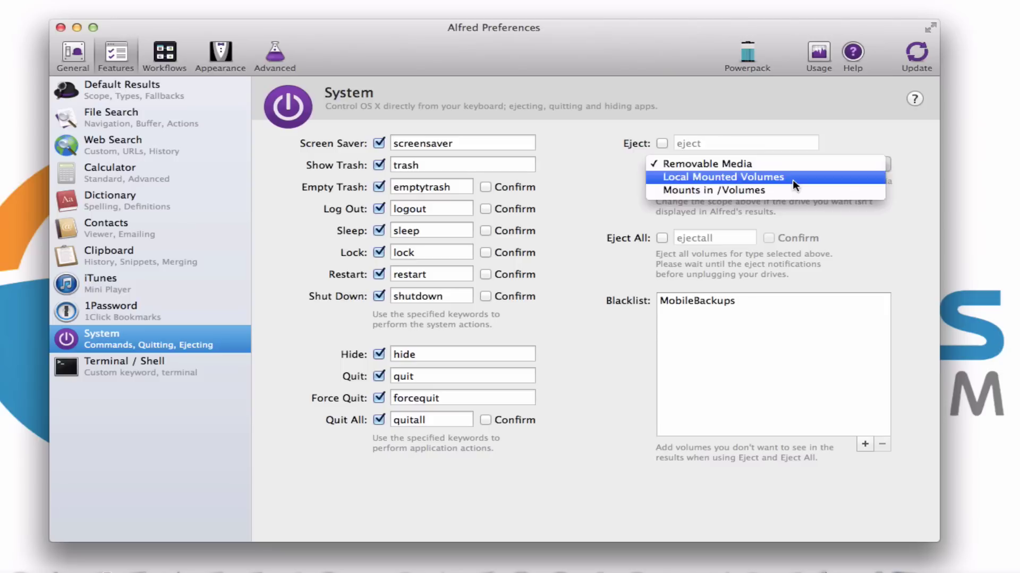
{"action": "left_click", "coordinate": [781, 188]}
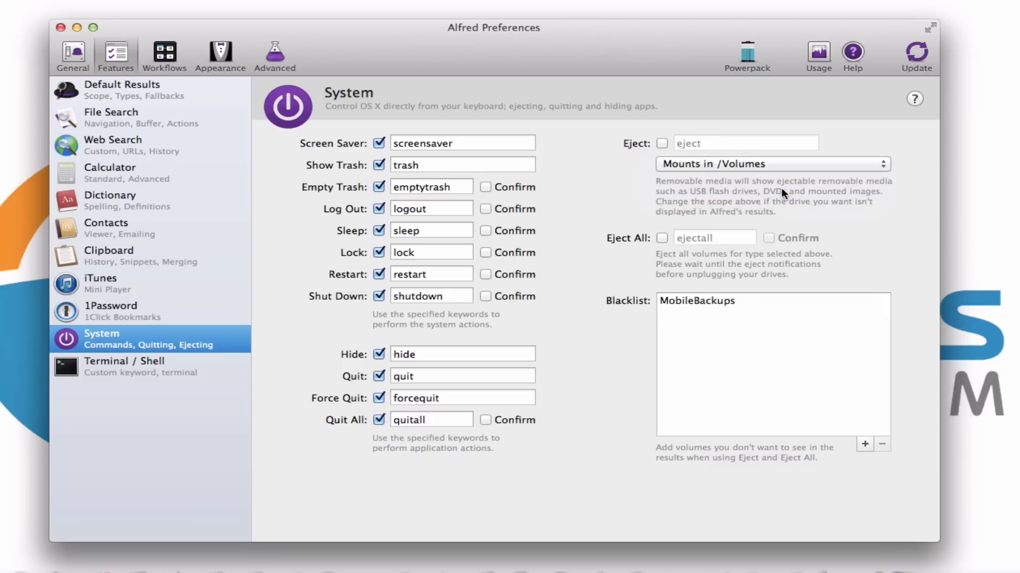
{"action": "left_click", "coordinate": [754, 164]}
{"action": "left_click", "coordinate": [752, 137]}
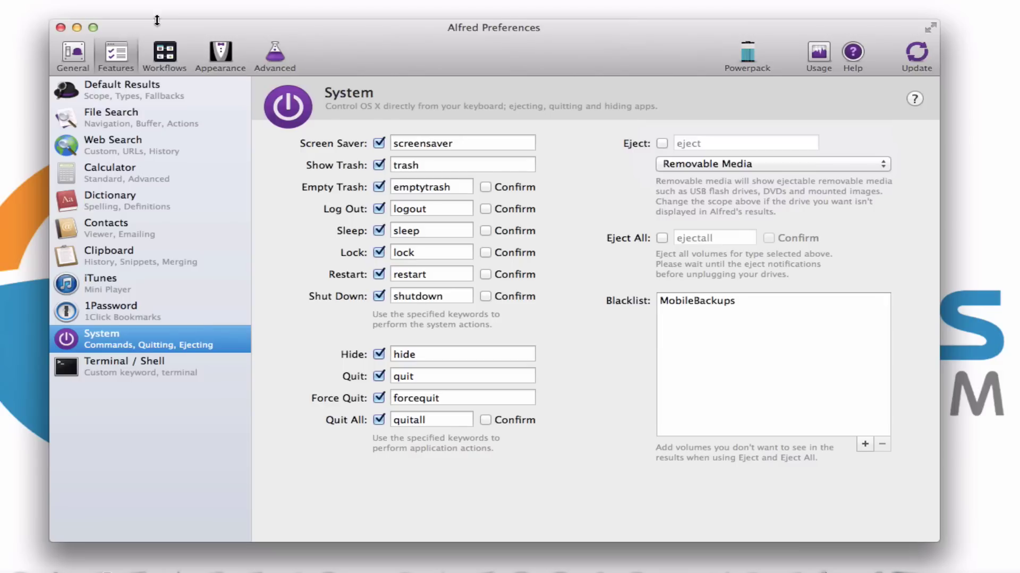
{"action": "left_click", "coordinate": [164, 54]}
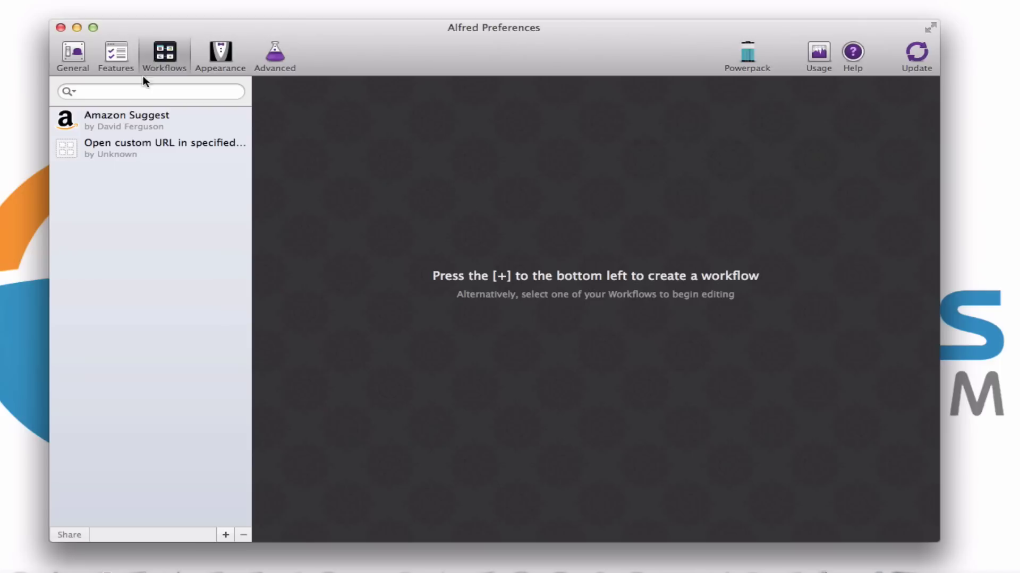
- Add a workflow from the Templates > Web and URLs > Open URL with hotkey template
{"action": "left_click", "coordinate": [225, 535]}
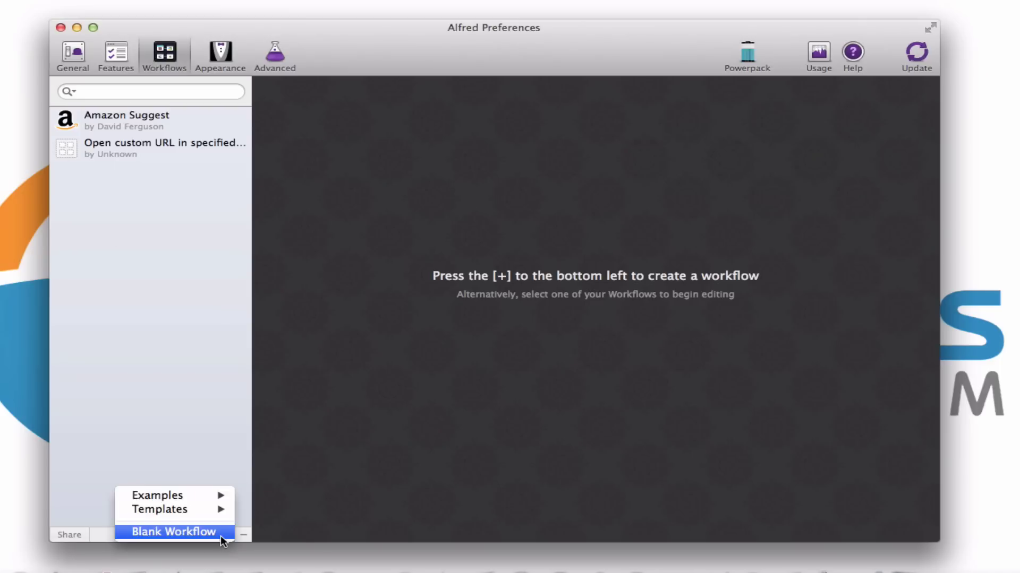
{"action": "mouse_move", "coordinate": [205, 510]}
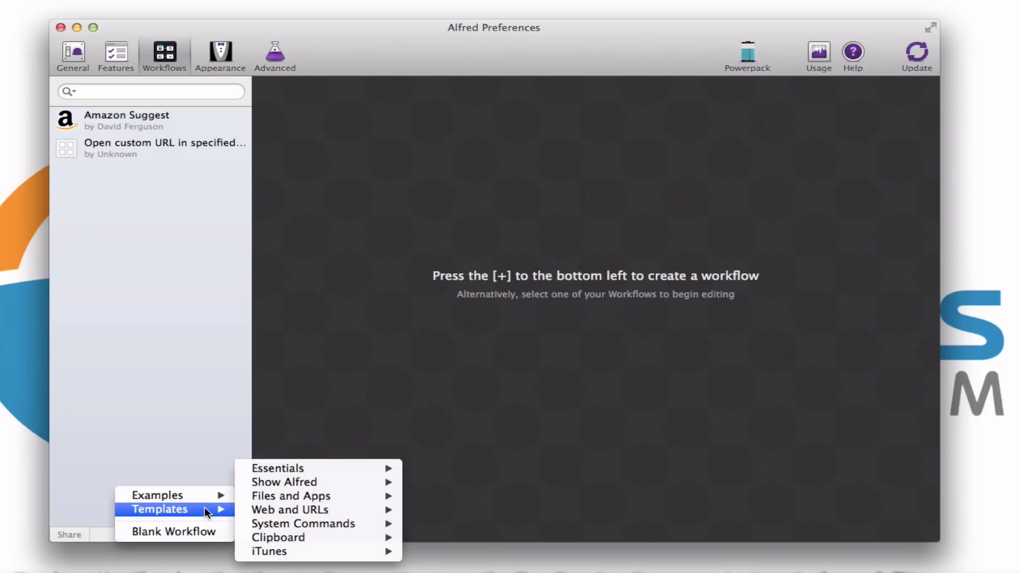
{"action": "mouse_move", "coordinate": [290, 511]}
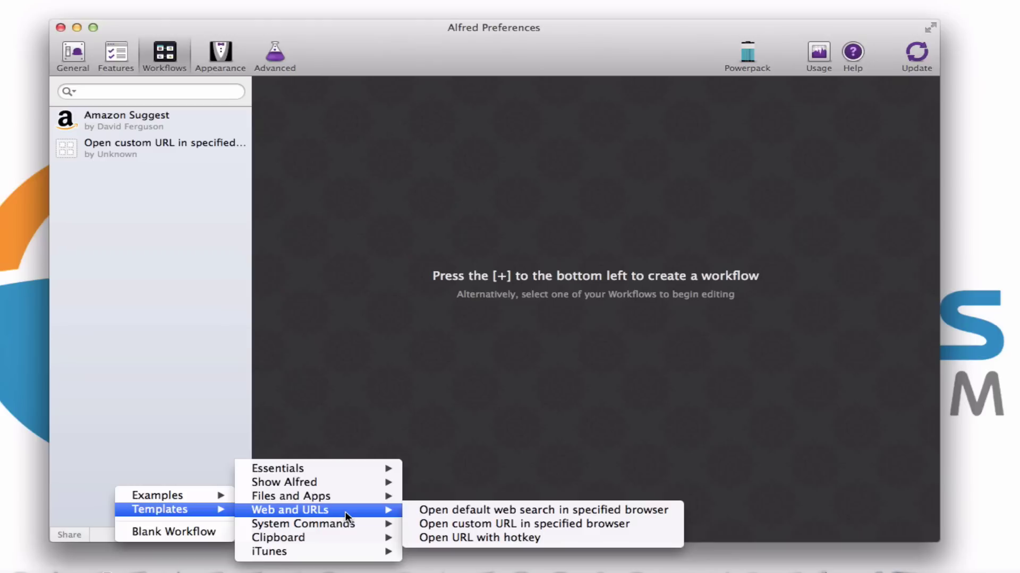
{"action": "left_click", "coordinate": [413, 537]}
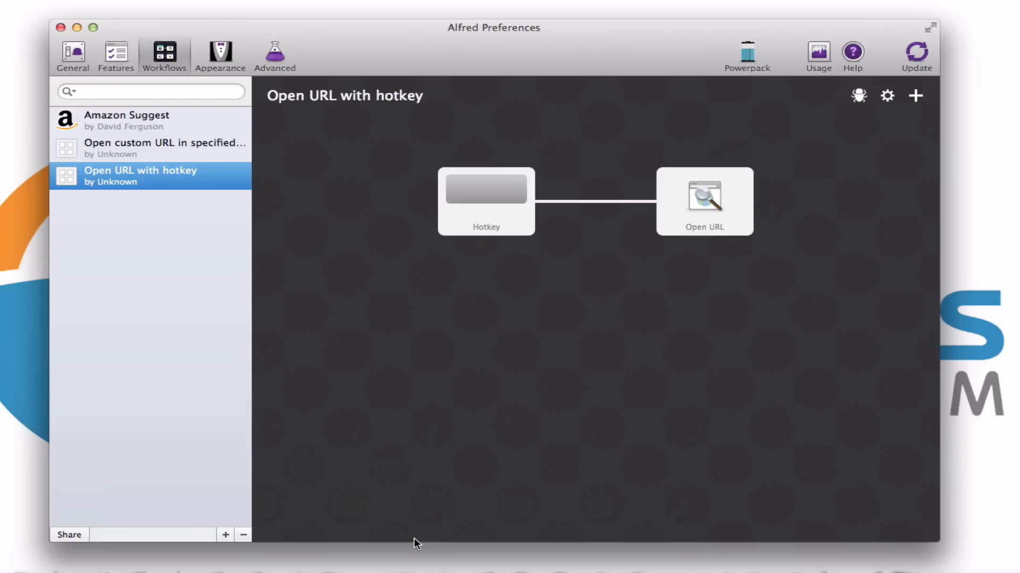
- Set the Hotkey trigger's shortcut to Option+A and save it
{"action": "left_click", "coordinate": [531, 206]}
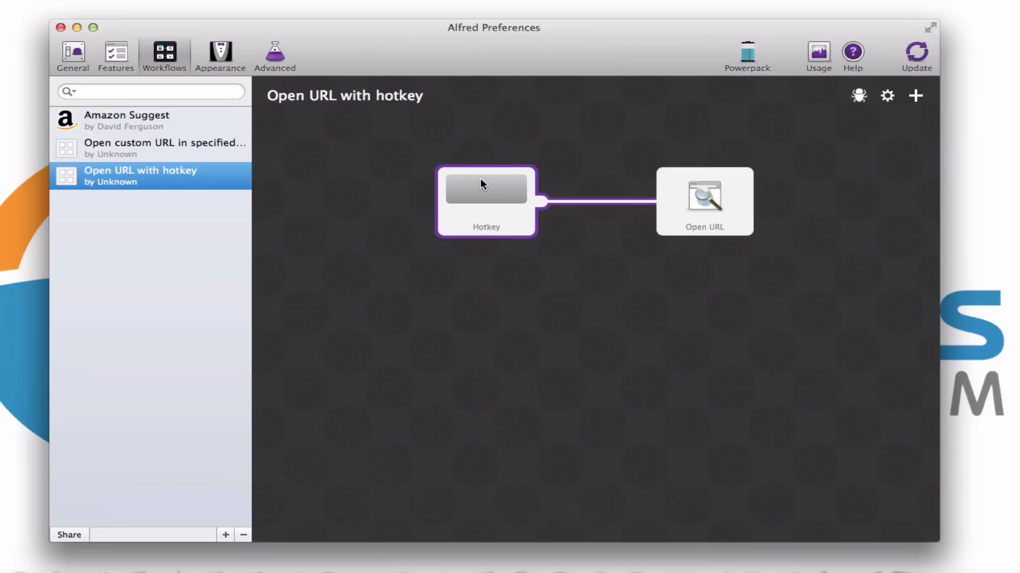
{"action": "double_click", "coordinate": [480, 179]}
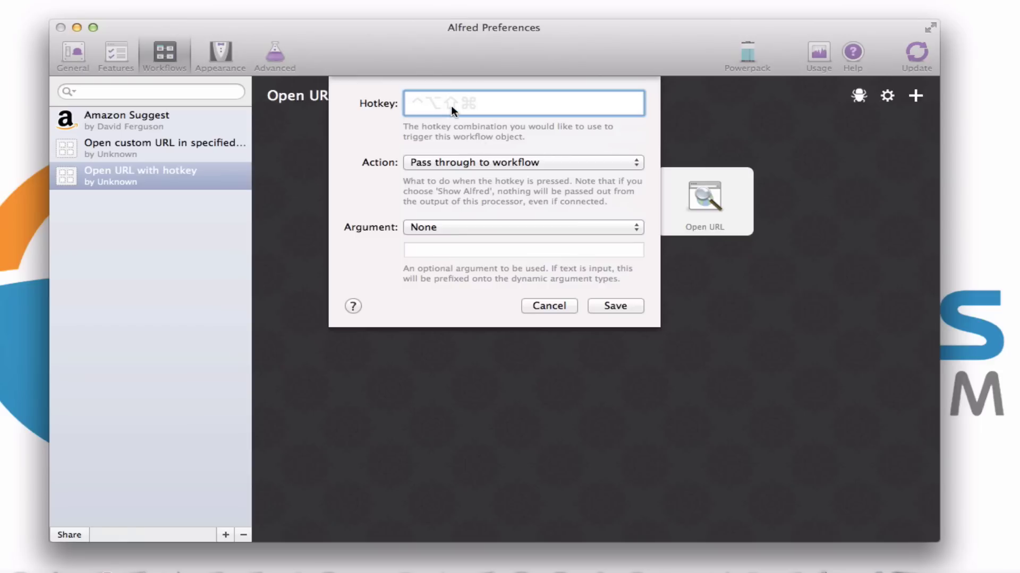
{"action": "key", "text": "alt+a"}
{"action": "left_click", "coordinate": [619, 307]}
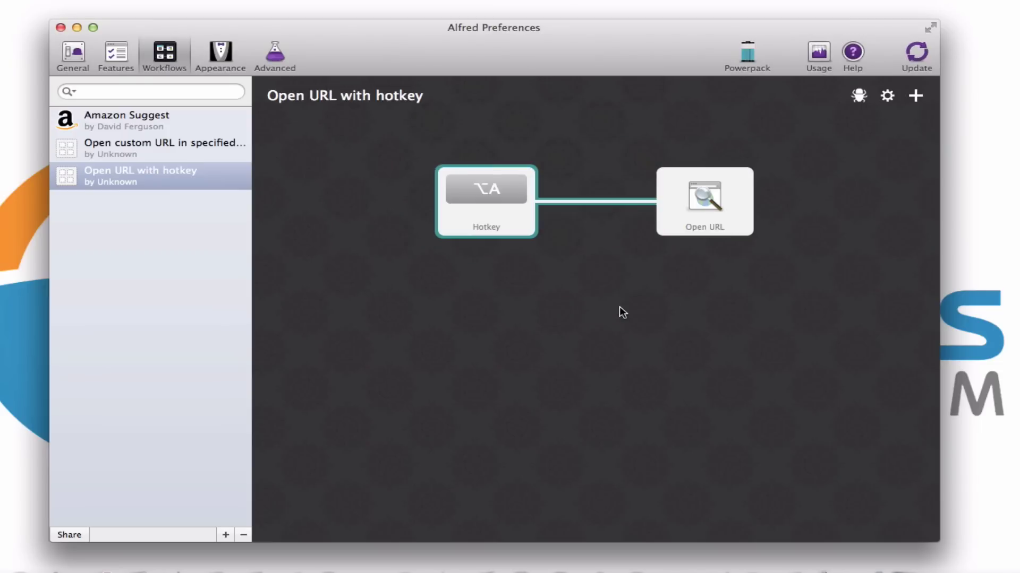
{"action": "left_click", "coordinate": [677, 204]}
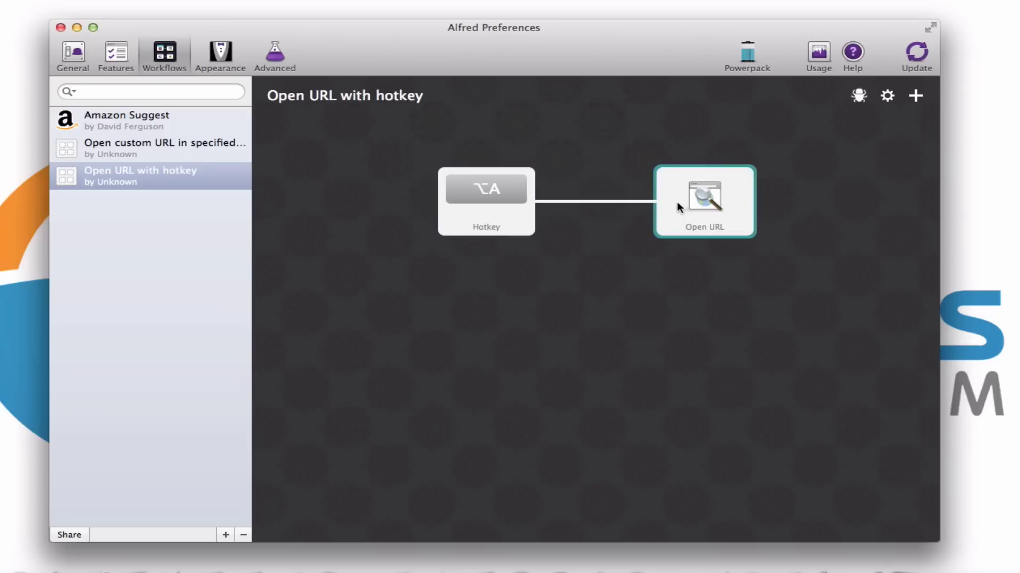
{"action": "double_click", "coordinate": [677, 202]}
{"action": "type", "text": "http://theawesomer.com"}
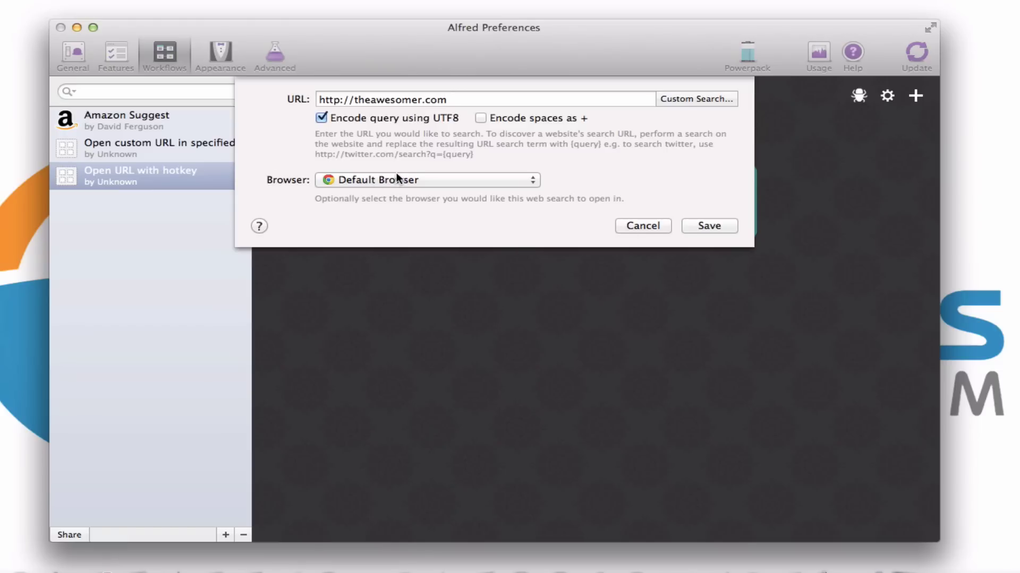
{"action": "left_click", "coordinate": [718, 230]}
{"action": "left_click", "coordinate": [641, 369]}
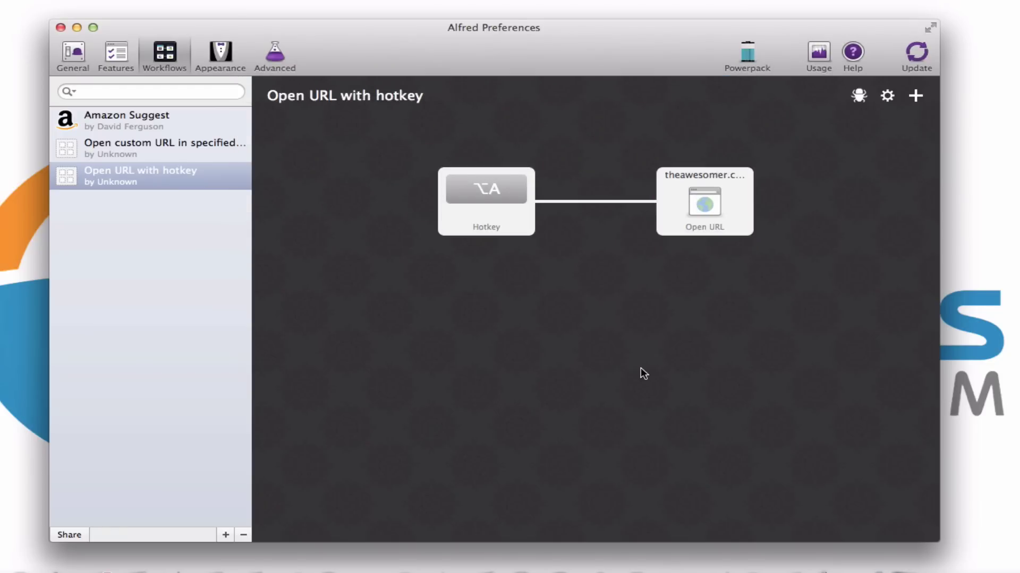
- Fire the Option+A hotkey to load theawesomer.com in Chrome, then switch back to Alfred
{"action": "key", "text": "alt+a"}
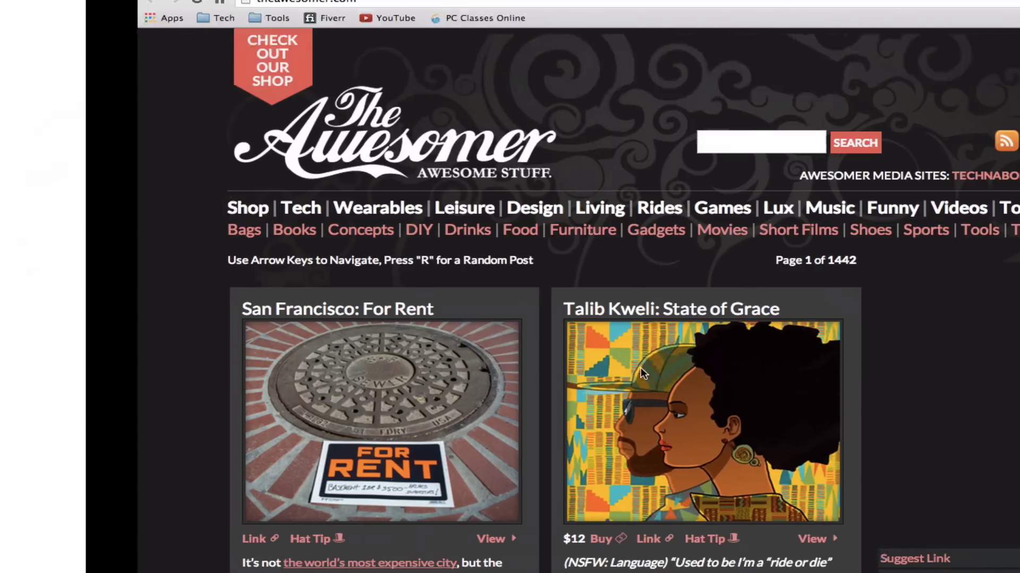
{"action": "key", "text": "super+Tab"}
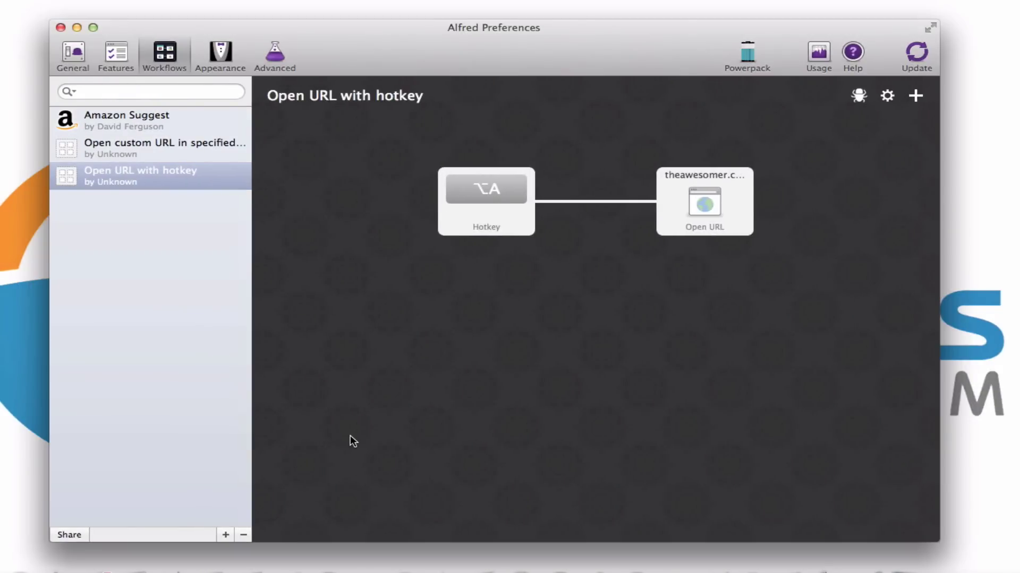
- In Appearance, preview the Light Large and Dark themes with the Alfred bar shown
{"action": "left_click", "coordinate": [228, 55]}
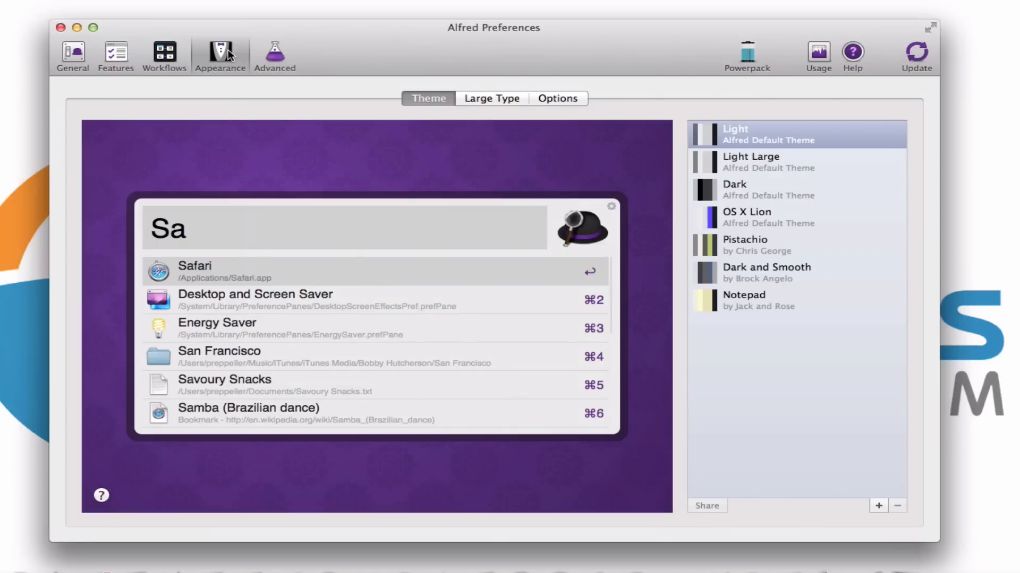
{"action": "key", "text": "alt+space"}
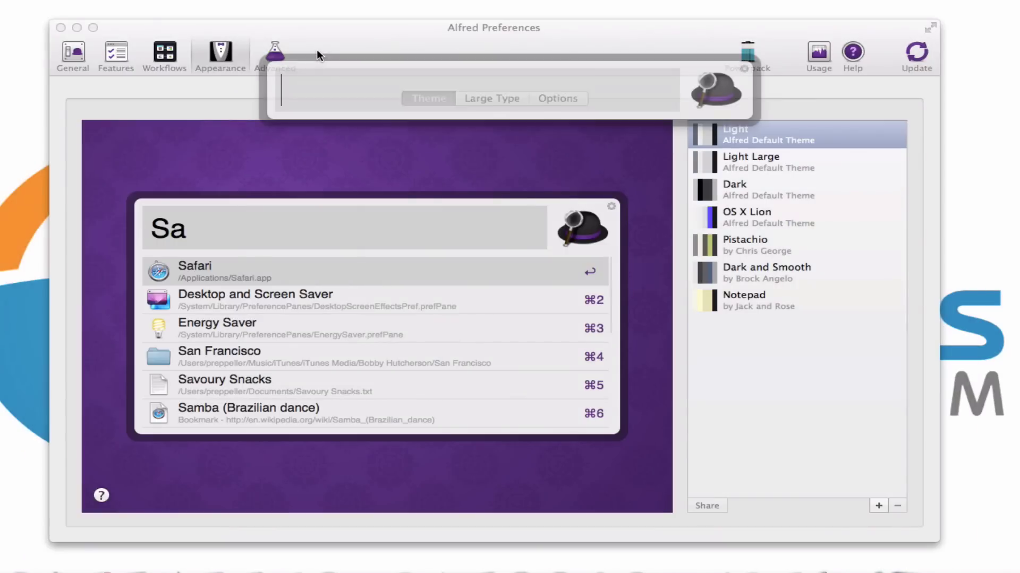
{"action": "left_click", "coordinate": [241, 165]}
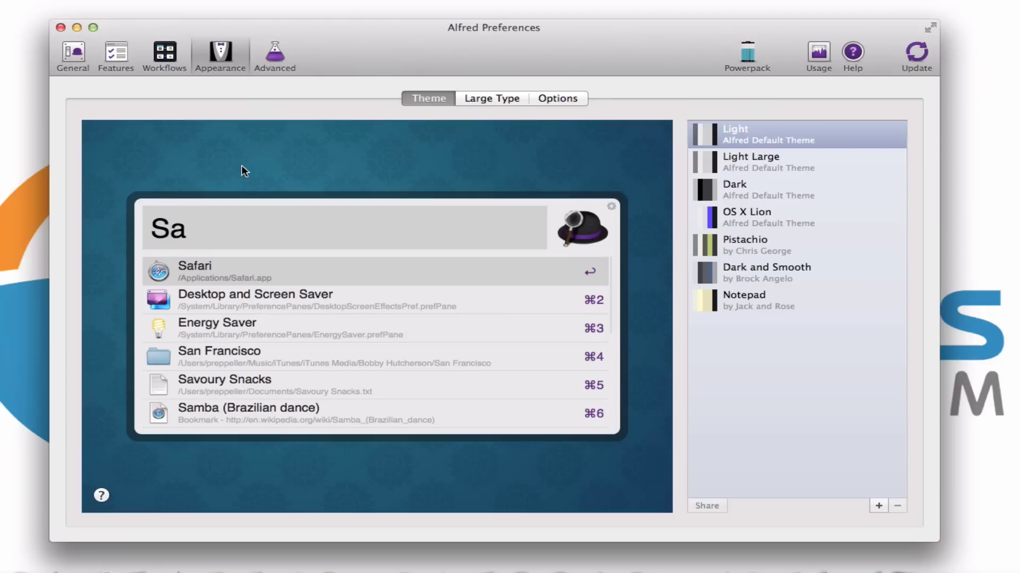
{"action": "left_click", "coordinate": [804, 158]}
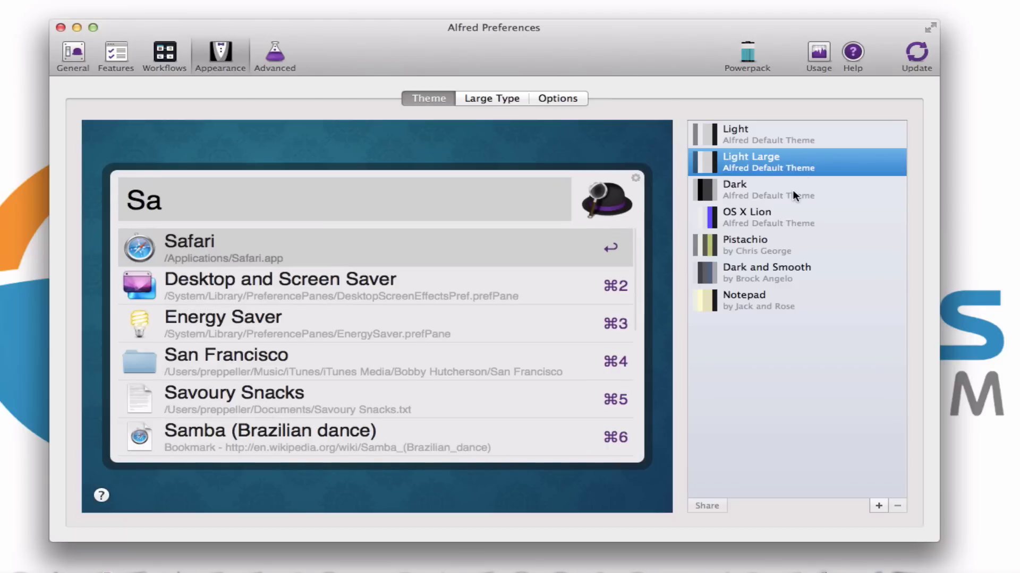
{"action": "left_click", "coordinate": [792, 190]}
- Switch back to Light Large, dismiss the Alfred bar, and choose the Light theme
{"action": "left_click", "coordinate": [779, 157]}
{"action": "key", "text": "alt+space"}
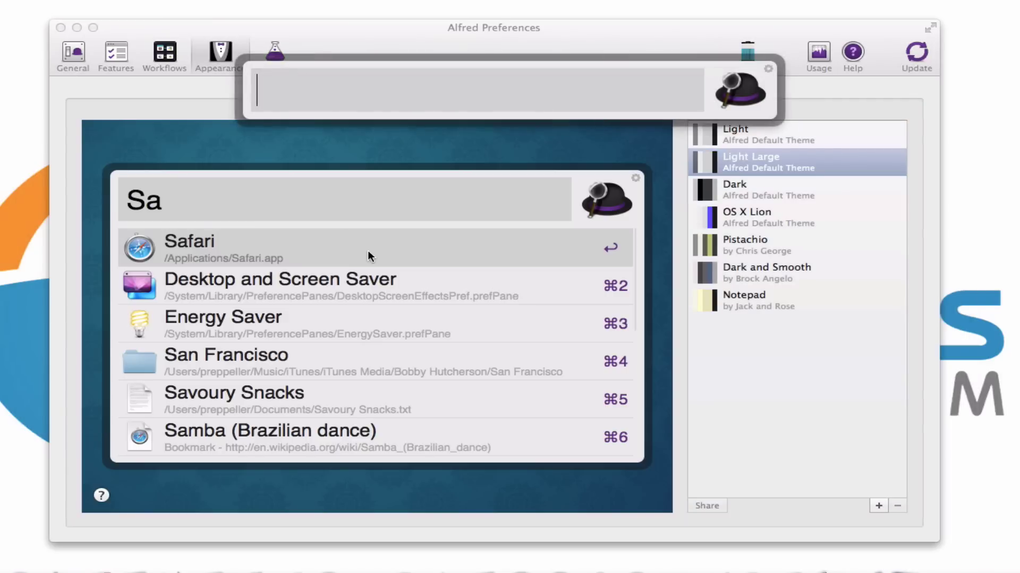
{"action": "key", "text": "Escape"}
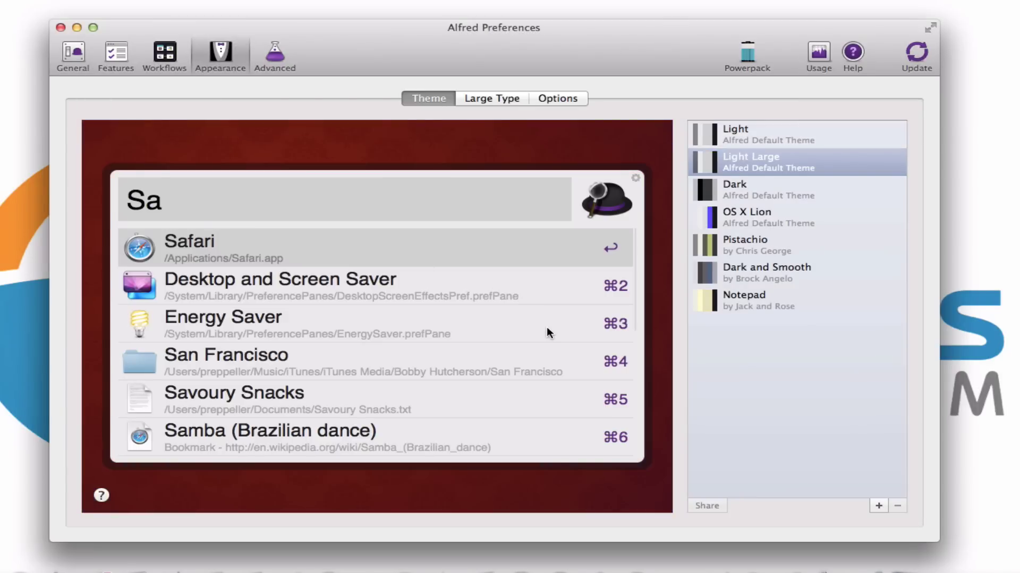
{"action": "left_click", "coordinate": [772, 136]}
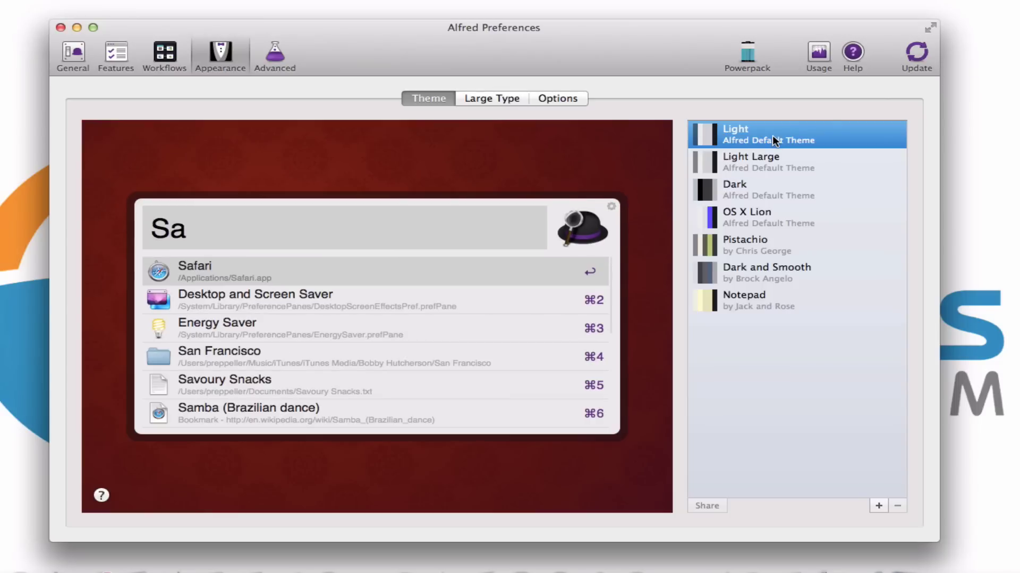
- Show Alfred's Advanced settings, including Notification Center alerts and Top Result Keyword Latching
{"action": "left_click", "coordinate": [275, 66]}
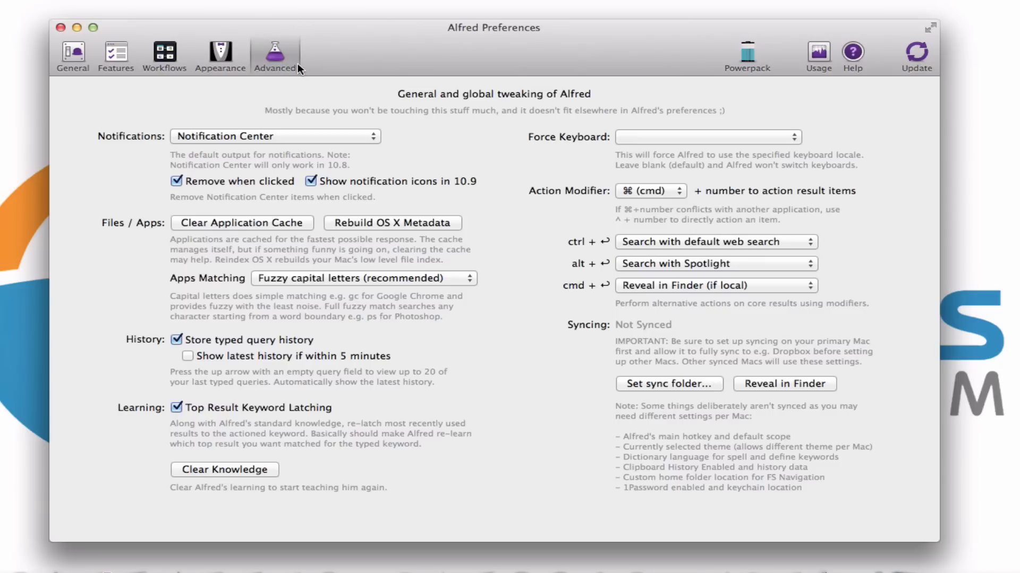